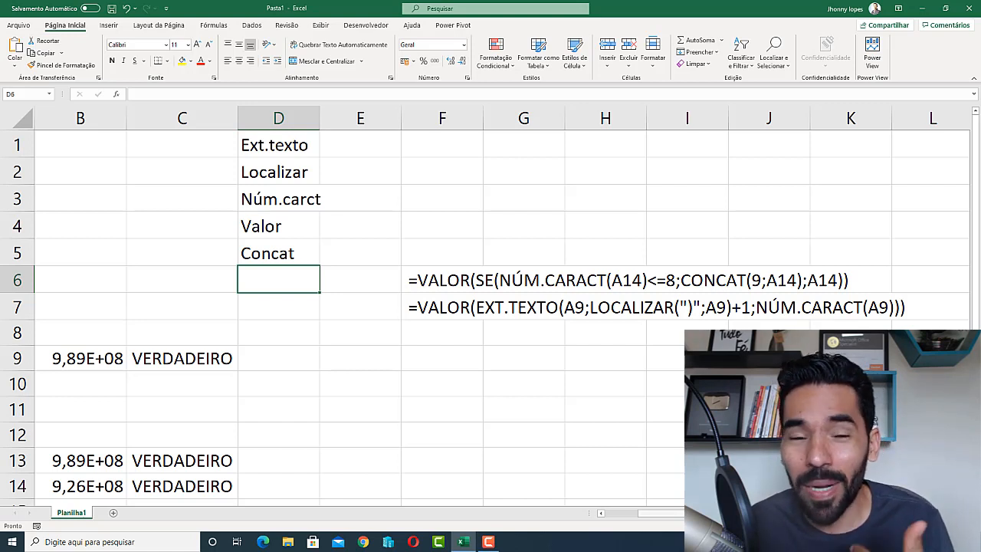
- Clear the old formula results in columns B and C beside the phone numbers, starting at row 9
left_click_drag(660, 512, 648, 513)
left_click(333, 351)
key("Delete")
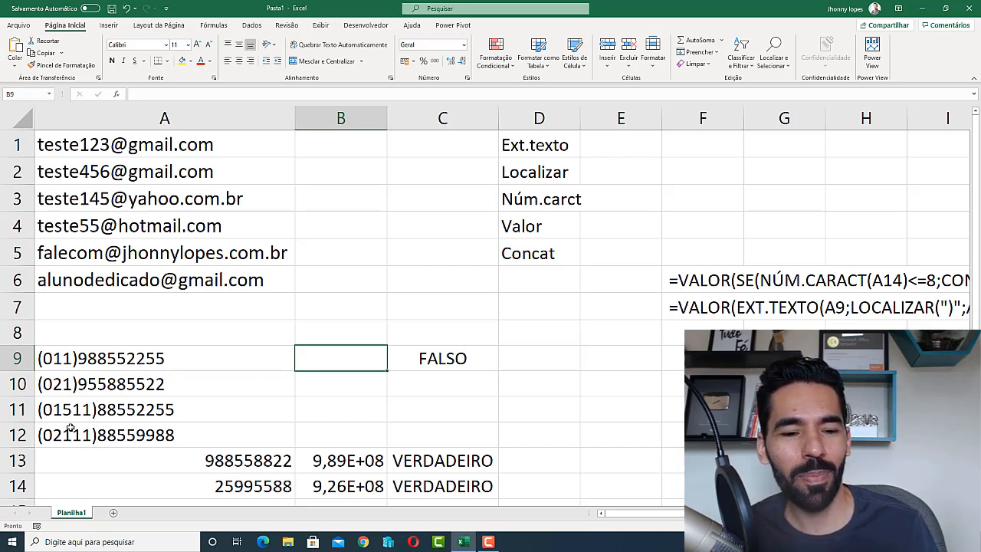
scroll(72, 425, "down", 3)
scroll(437, 348, "up", 1)
left_click_drag(436, 348, 390, 206)
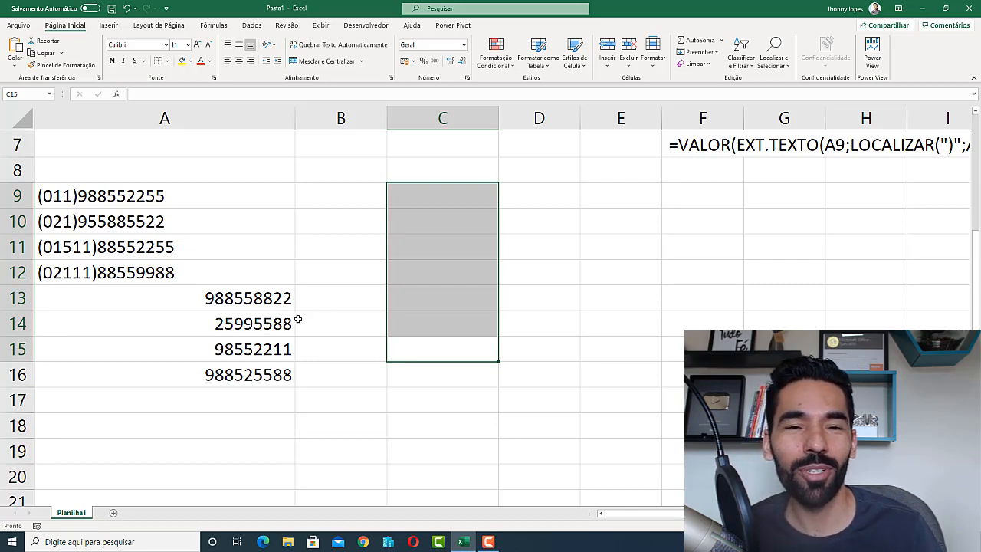
scroll(233, 350, "up", 2)
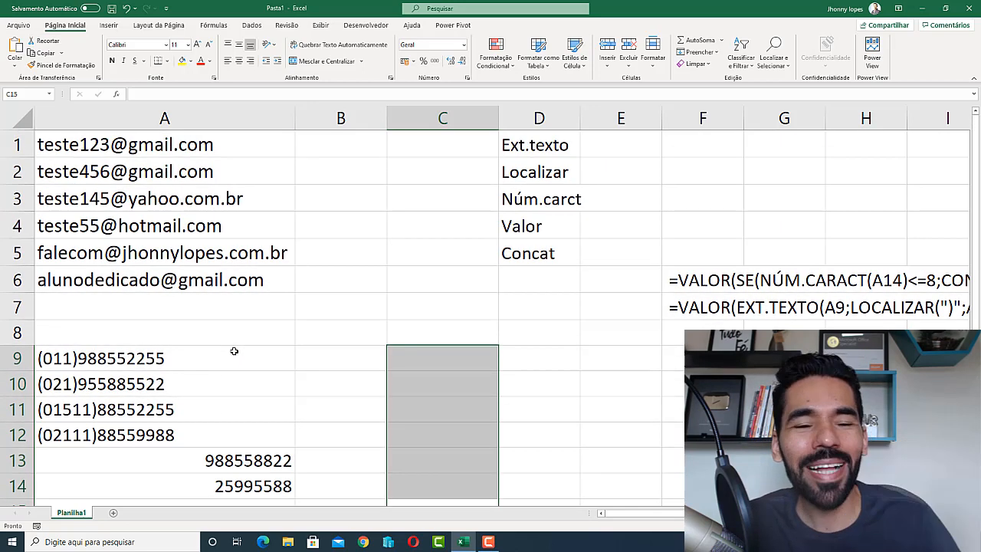
- Enter =EXT.TEXTO(A1;1;8) in cell B1 to extract the first 8 characters of the e-mail in A1
left_click(356, 206)
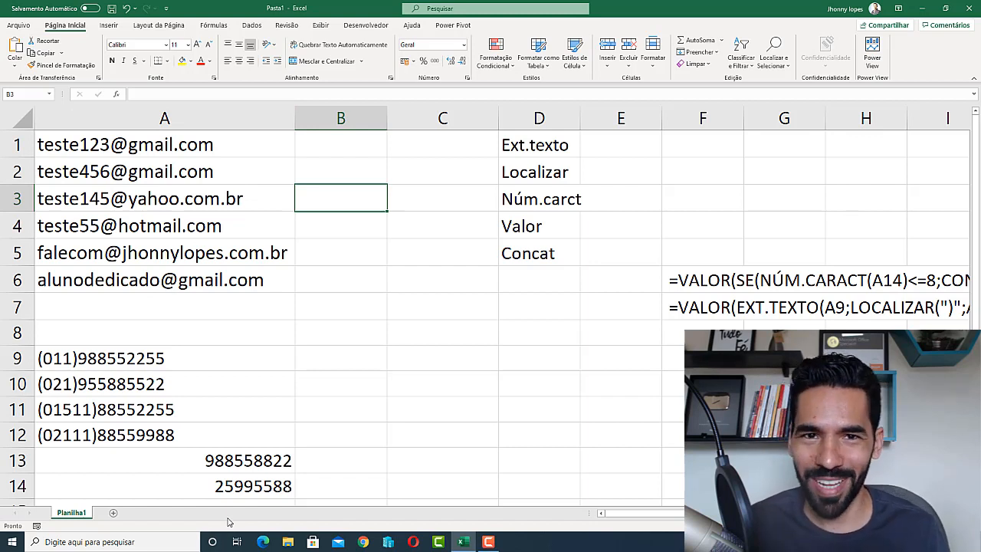
left_click(345, 146)
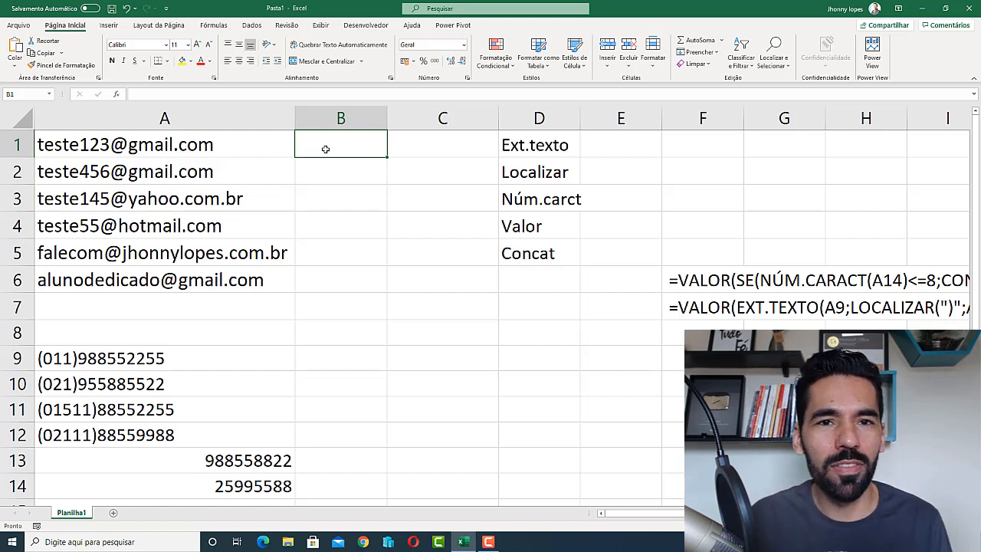
type("=")
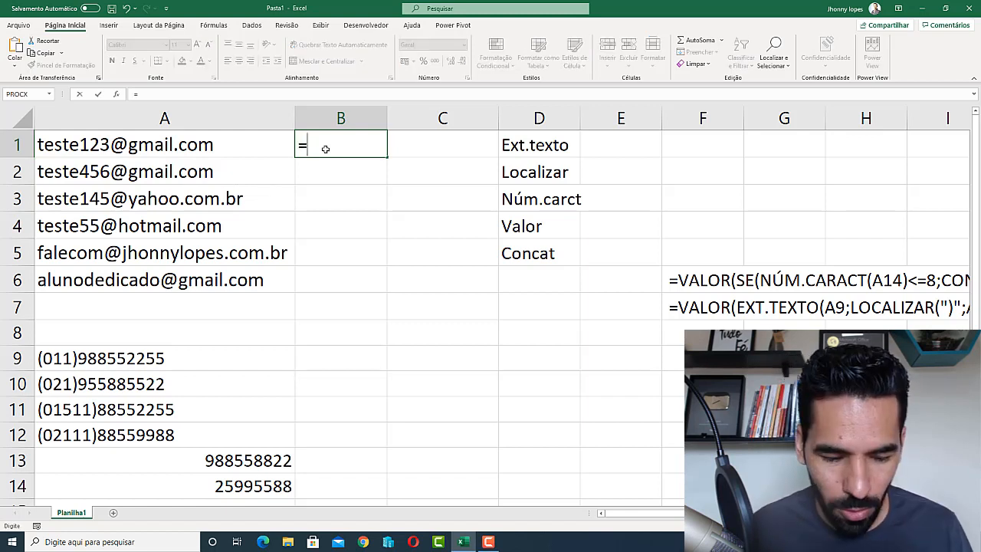
type("ext")
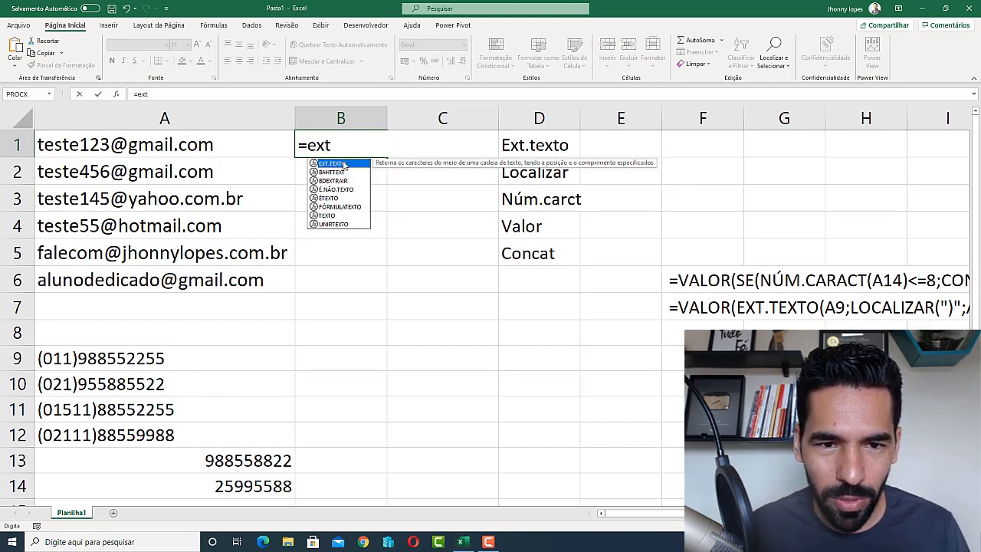
key("Tab")
key("BackSpace")
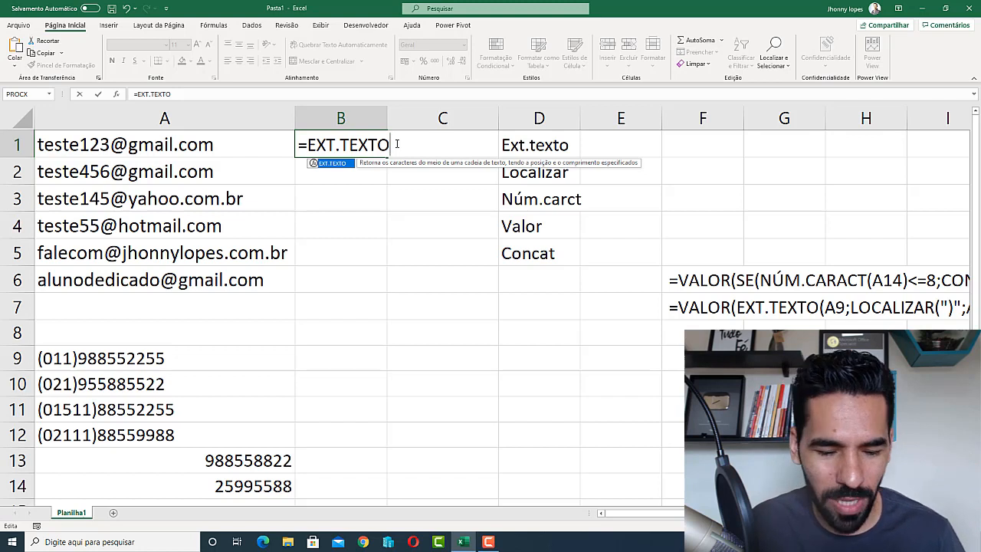
type("(")
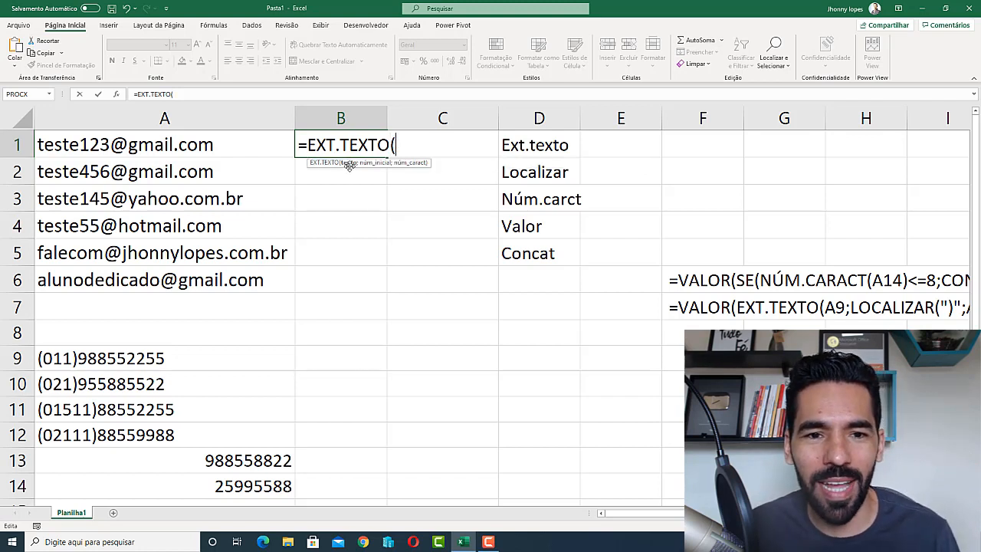
left_click(194, 144)
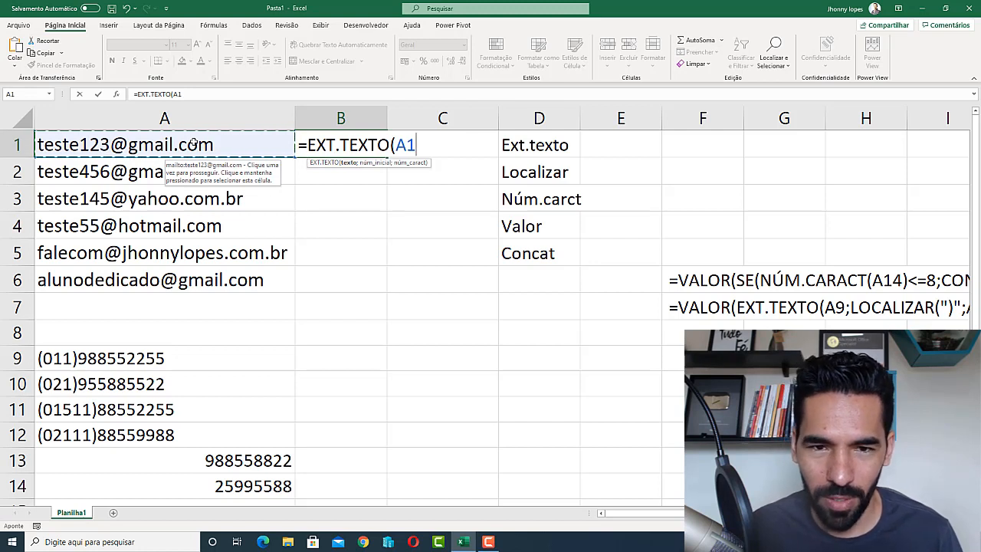
type(";")
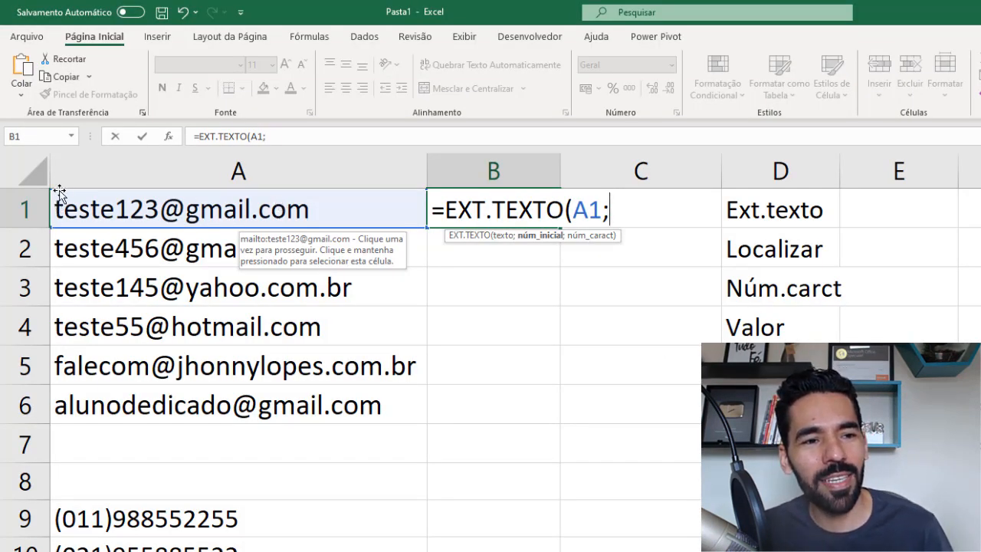
type("1")
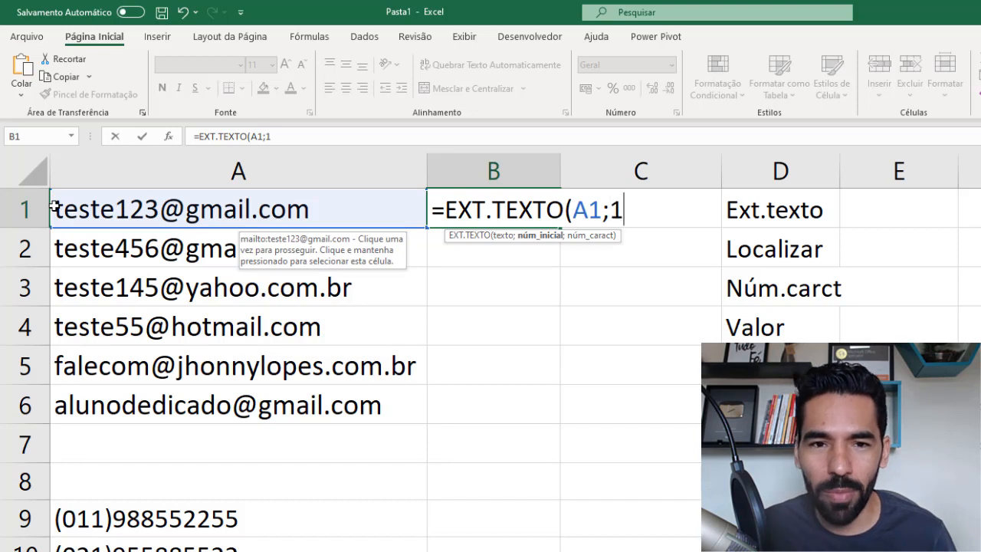
type(";")
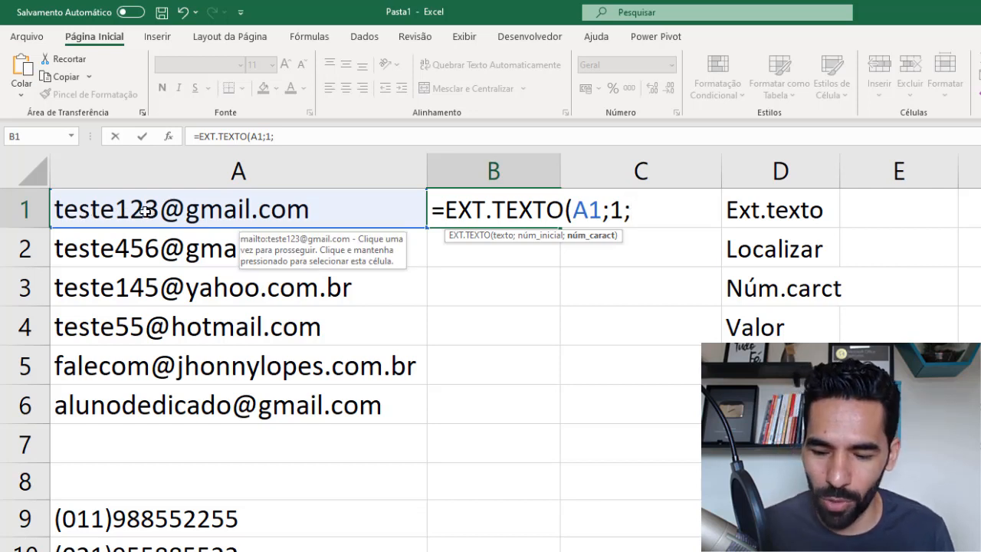
type("8)")
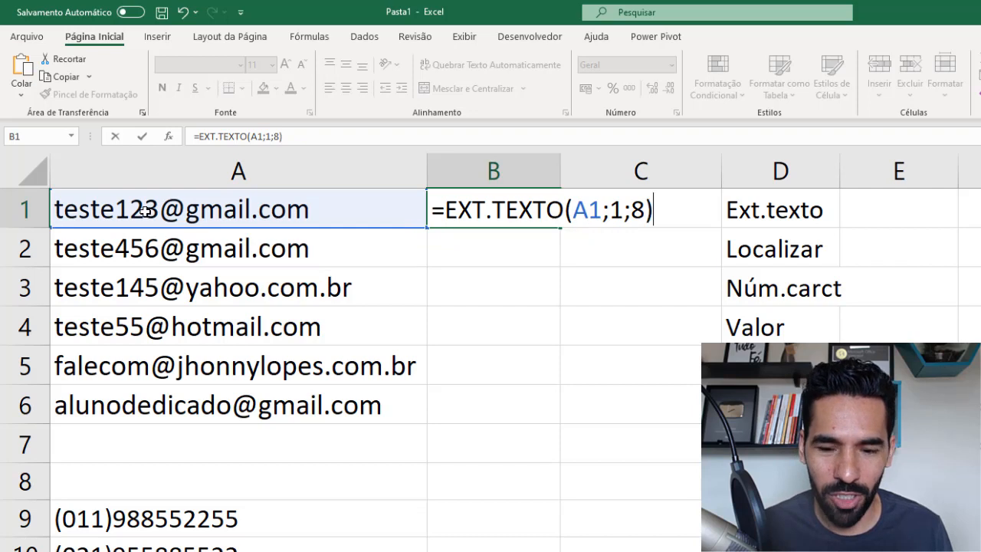
key("ctrl+Return")
key("Return")
- Try copying the B1 formula down to B6, and clear the copies from B2:B6
left_click(466, 201)
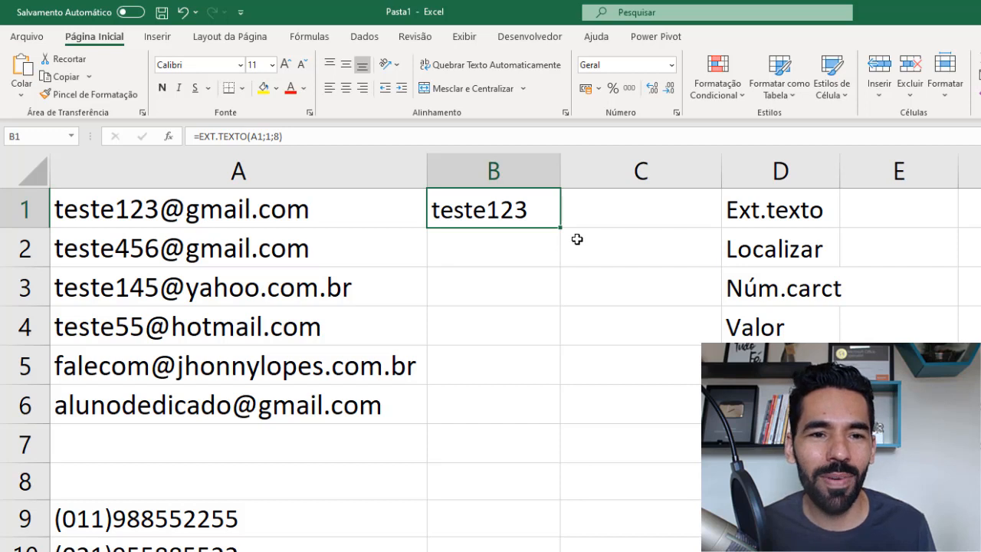
left_click_drag(560, 244, 559, 418)
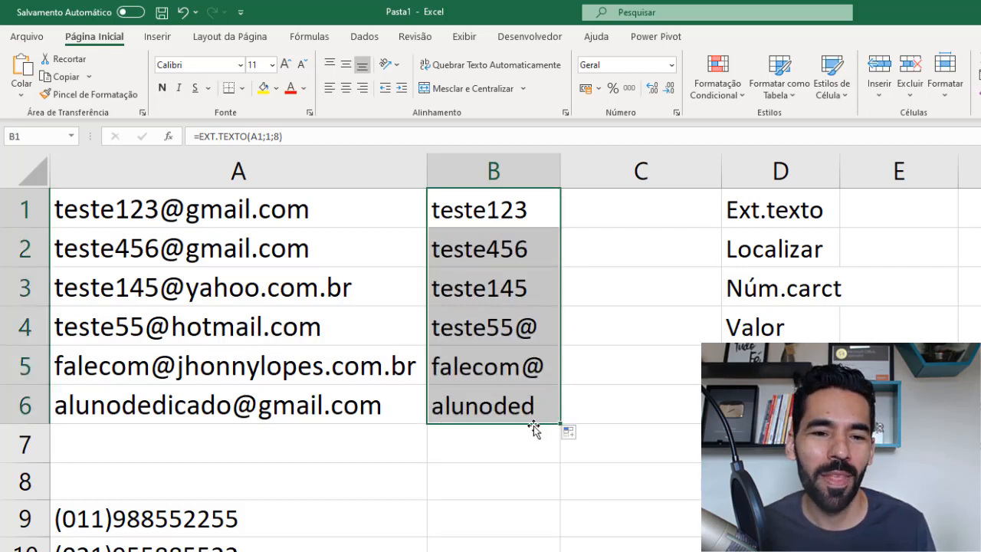
left_click(499, 405)
left_click(503, 365)
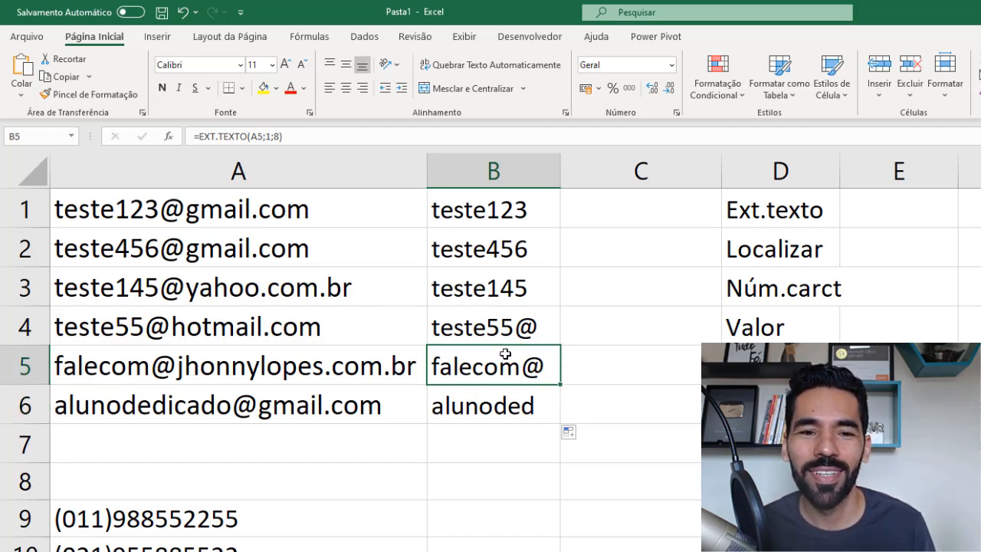
left_click_drag(501, 251, 498, 420)
key("Delete")
- Remove the fixed character count from the EXT.TEXTO formula in B1, keeping A1 and start position 1
left_click(510, 210)
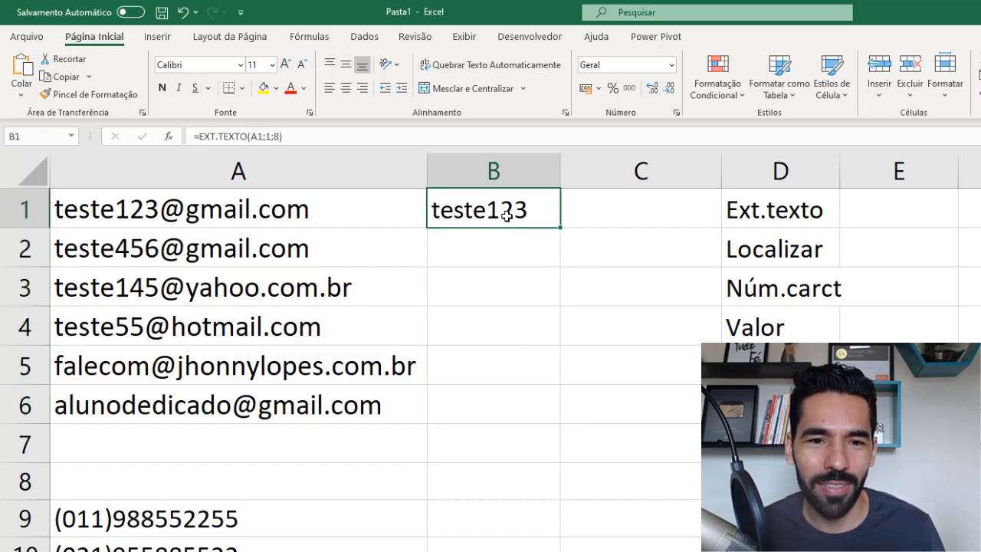
double_click(515, 213)
left_click(663, 213)
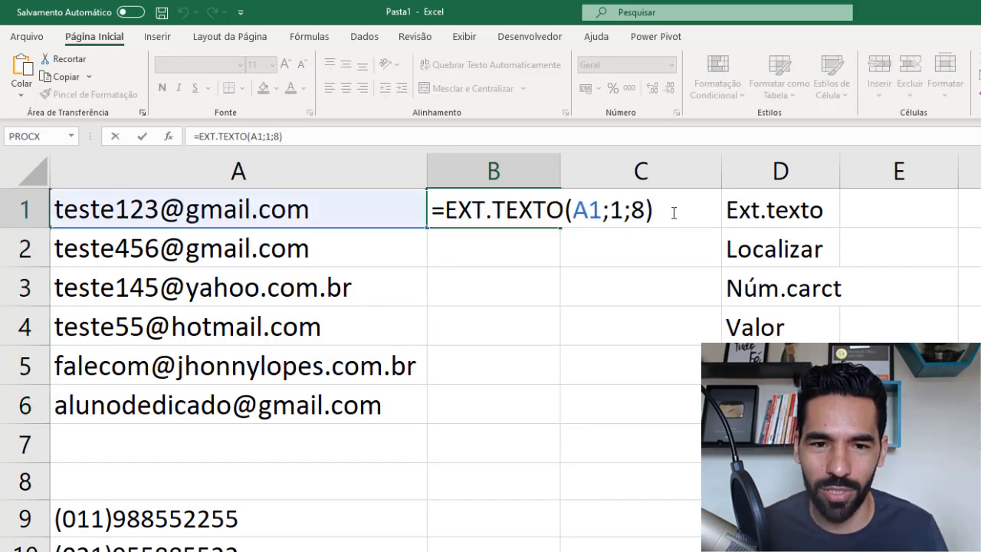
key("BackSpace")
key("BackSpace")
key("BackSpace")
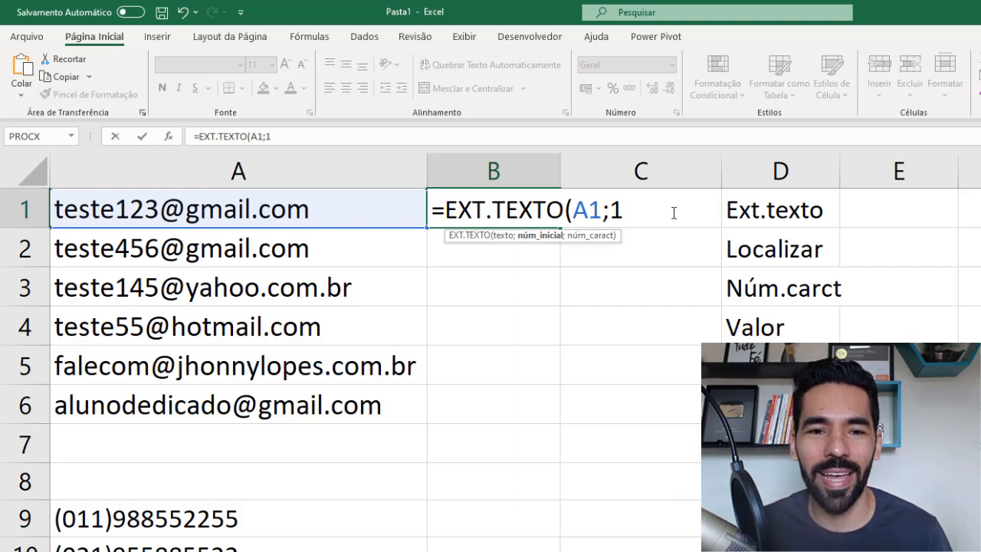
type(";")
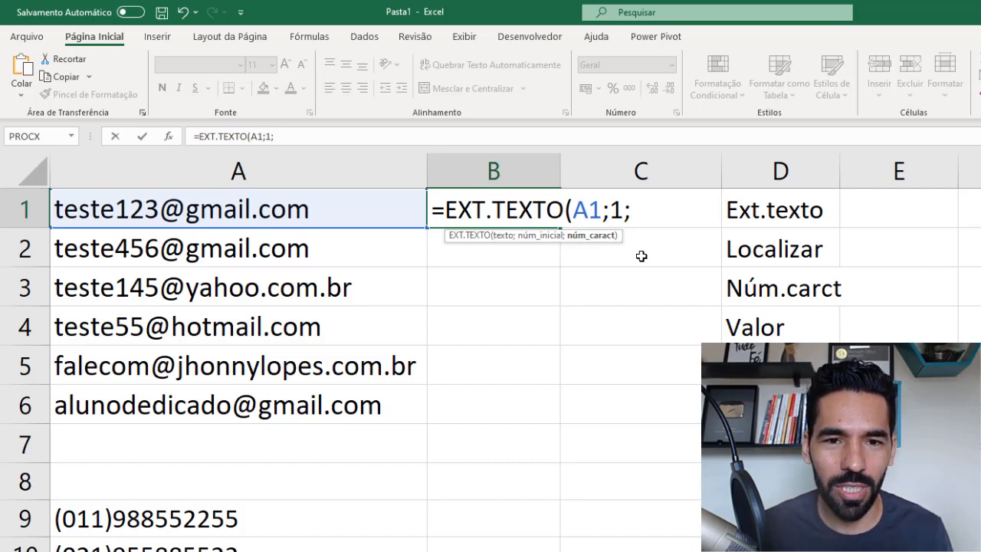
- Complete the B1 formula with LOCALIZAR("@";A1) as the number of characters to extract
type("lo")
key("Tab")
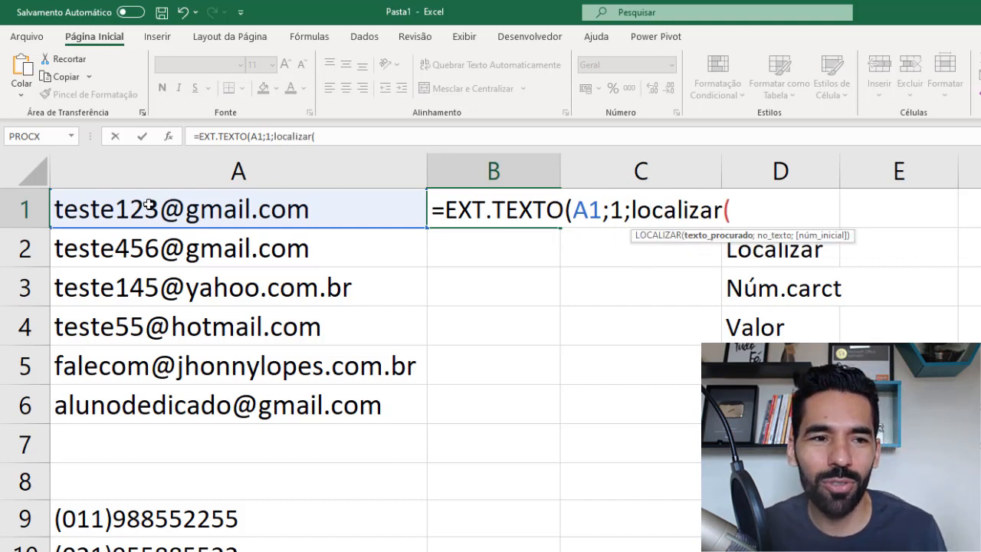
type("\"@")
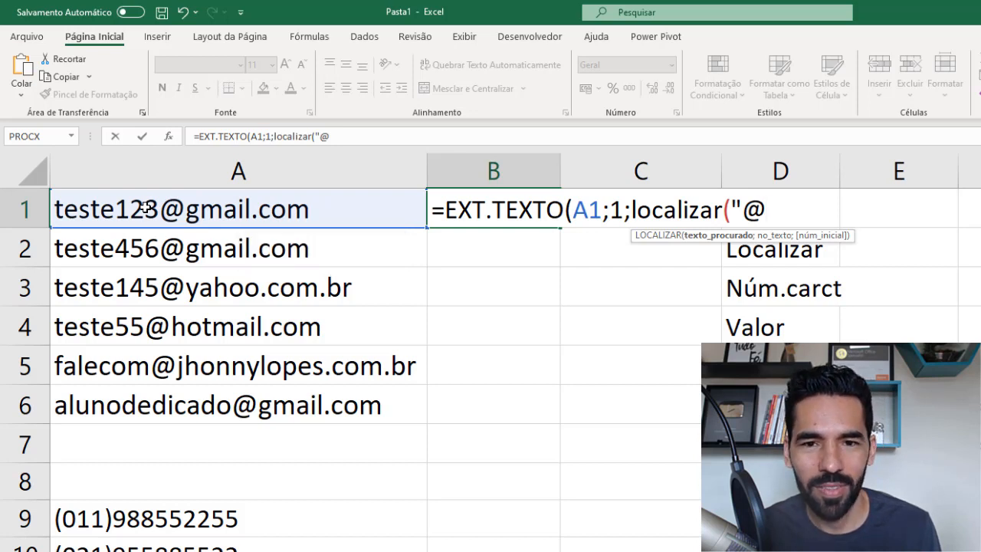
type("\";")
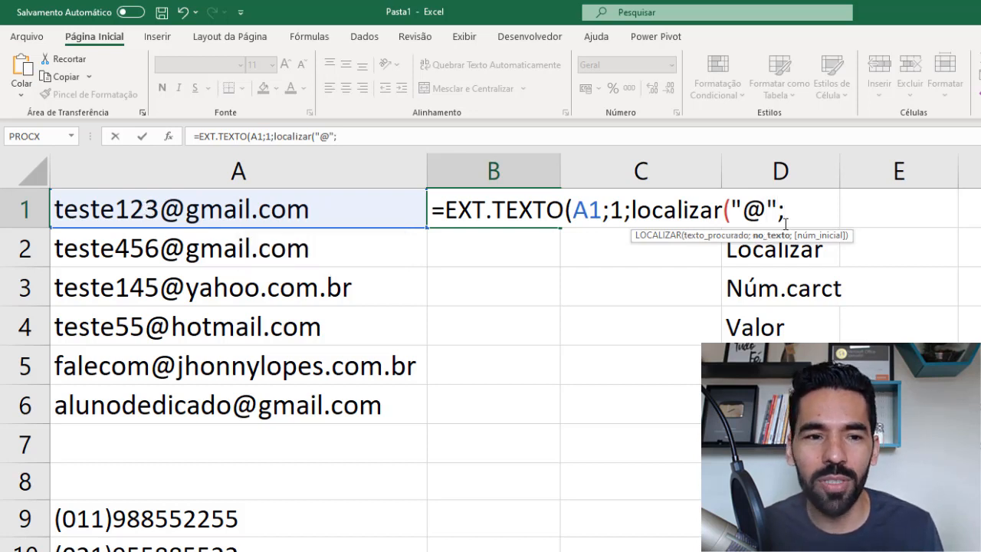
left_click(94, 204)
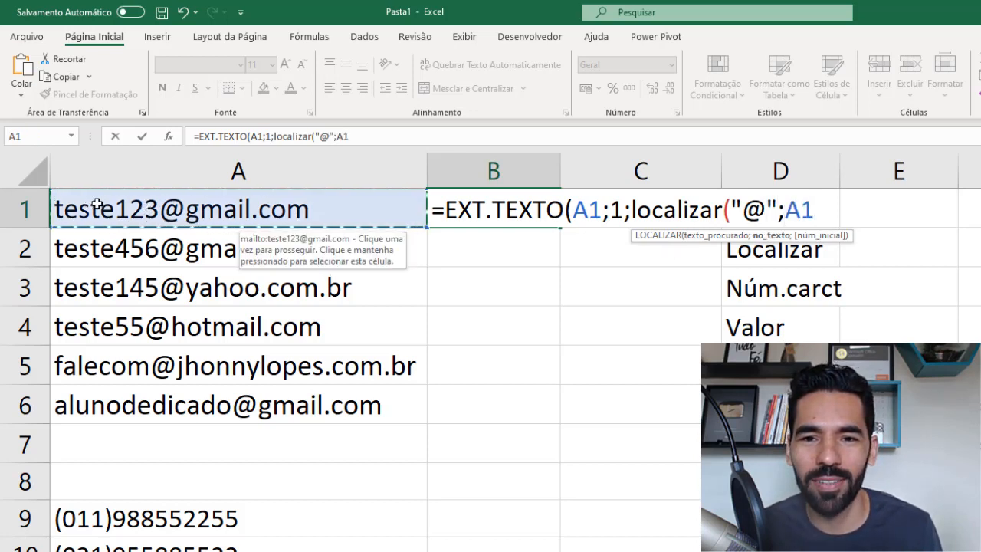
type(")")
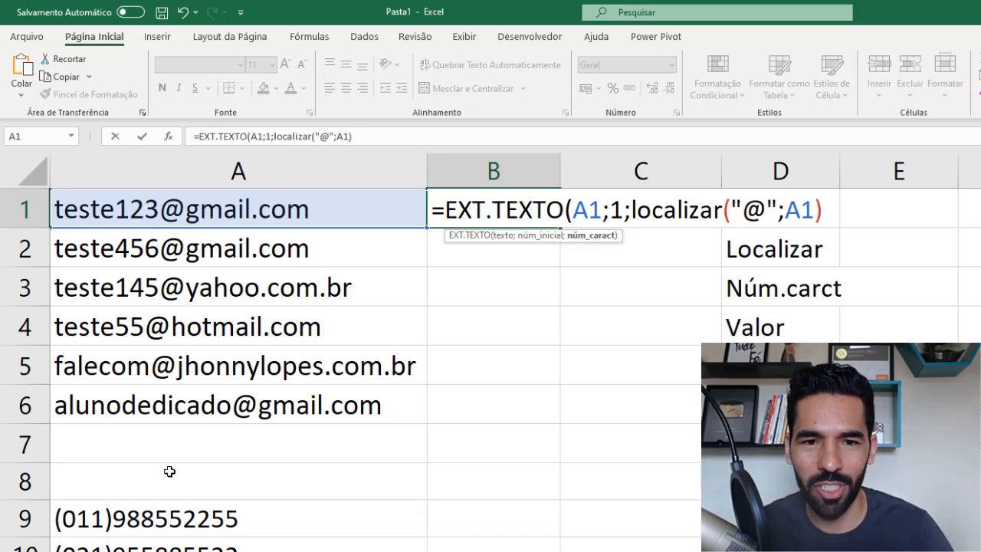
type(")")
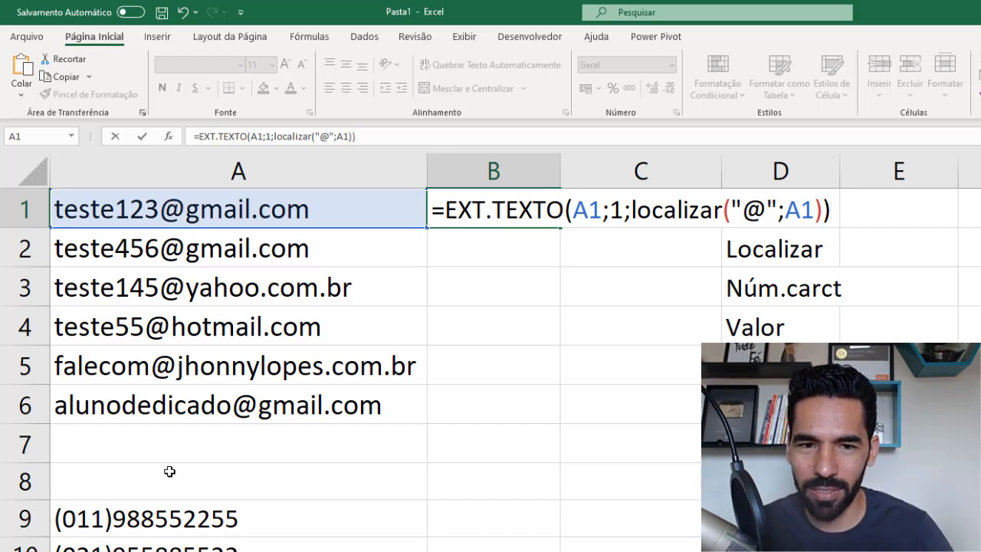
key("Return")
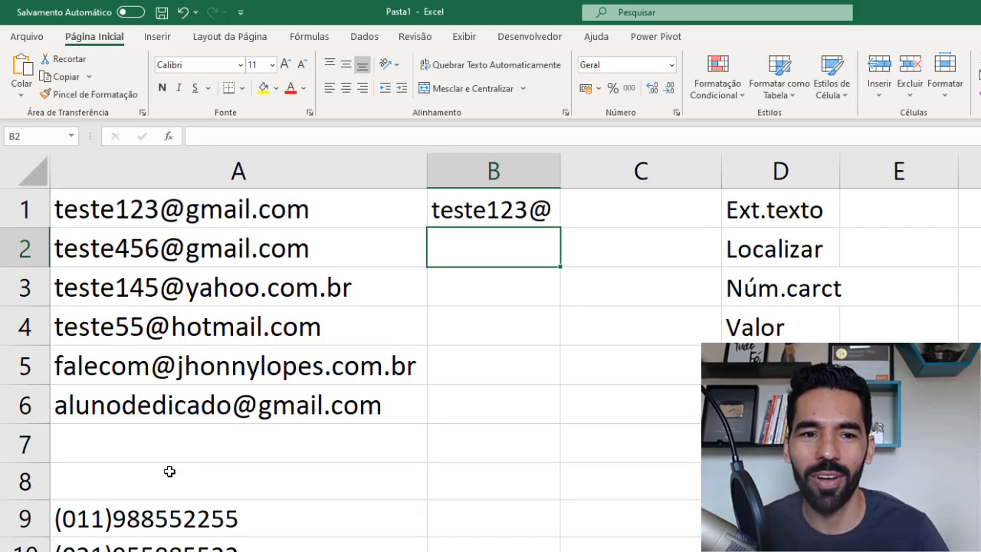
- Copy the B1 formula down to B6 and fit column B's width to its contents
left_click(505, 210)
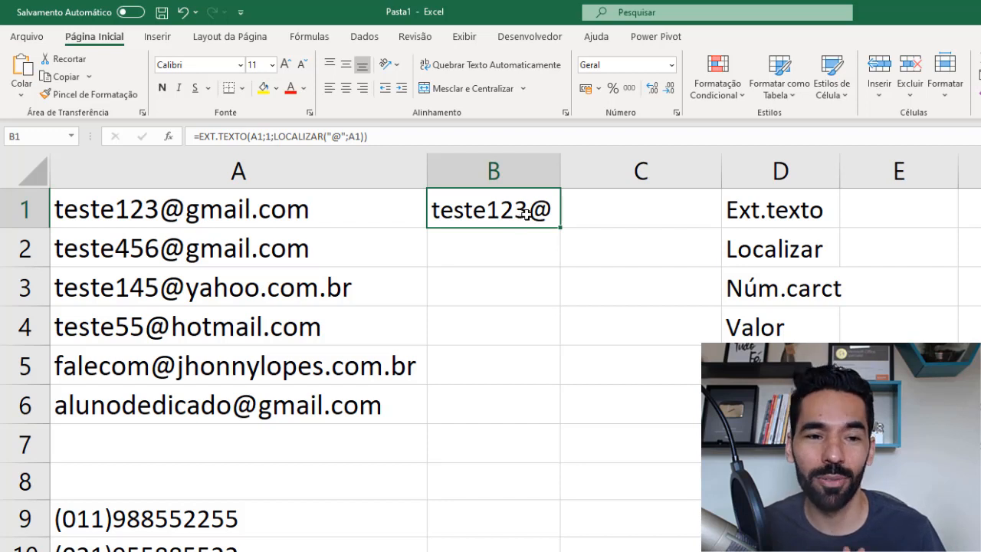
left_click_drag(561, 229, 560, 425)
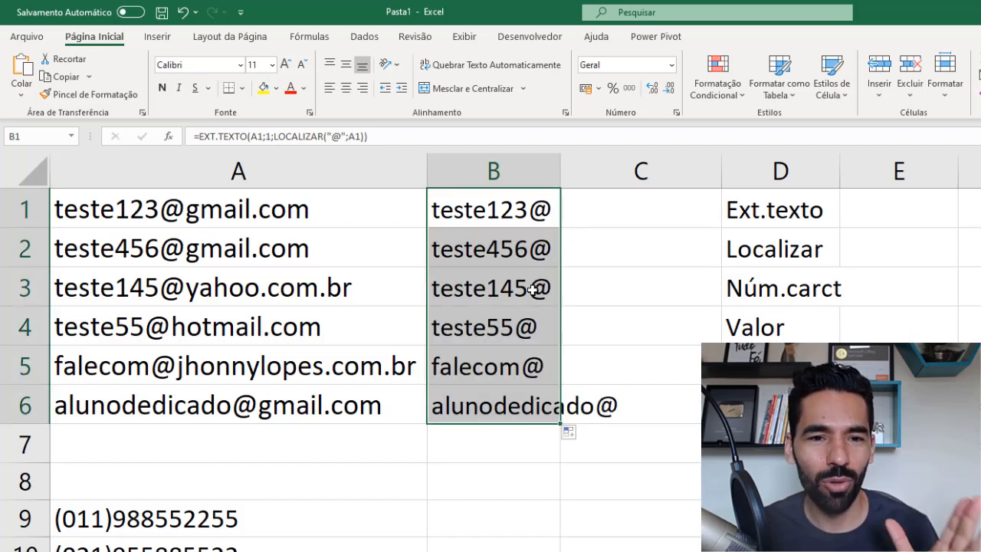
double_click(560, 171)
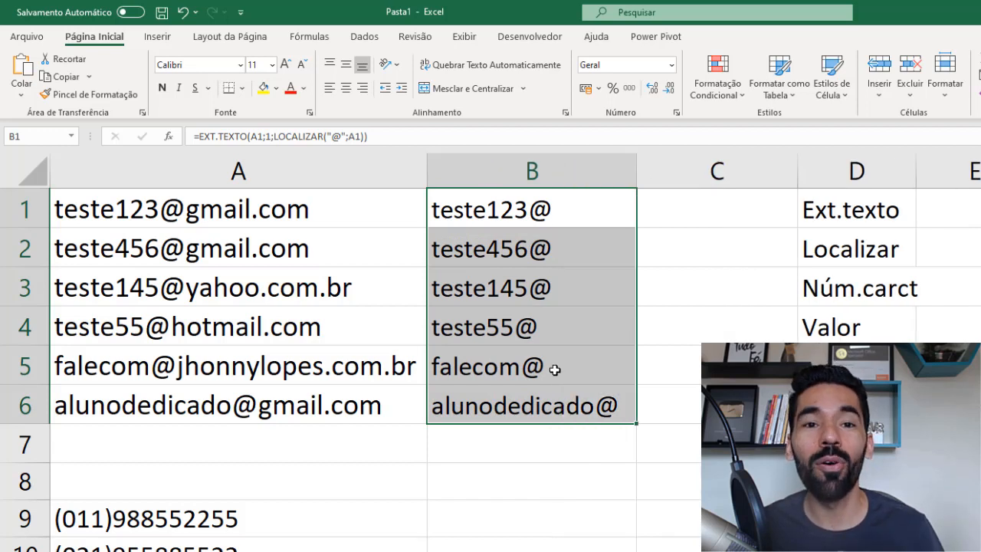
- Subtract 1 from the LOCALIZAR result in the B1 formula, making it =EXT.TEXTO(A1;1;LOCALIZAR("@";A1)-1)
double_click(565, 210)
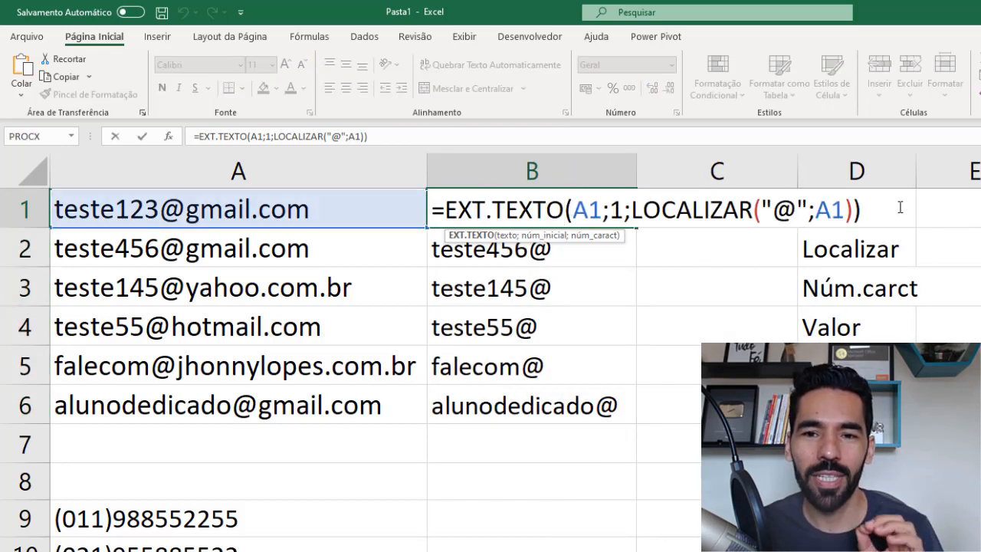
left_click(861, 209)
left_click(852, 209)
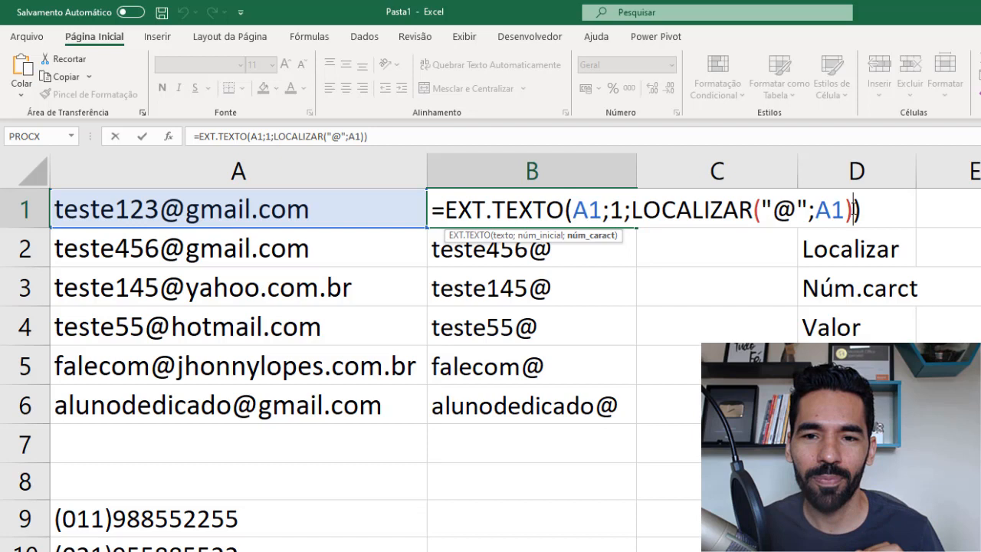
left_click(861, 212)
key("BackSpace")
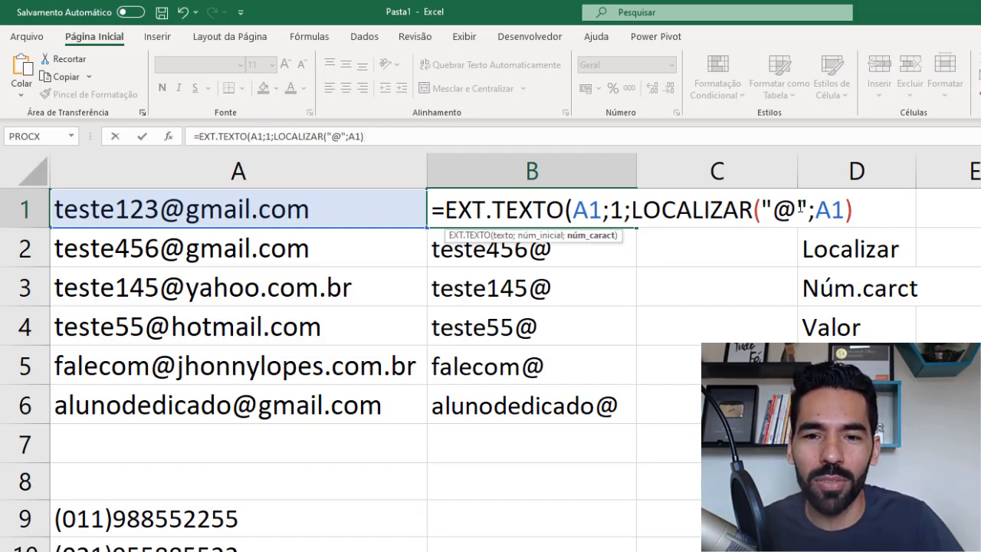
type("-1")
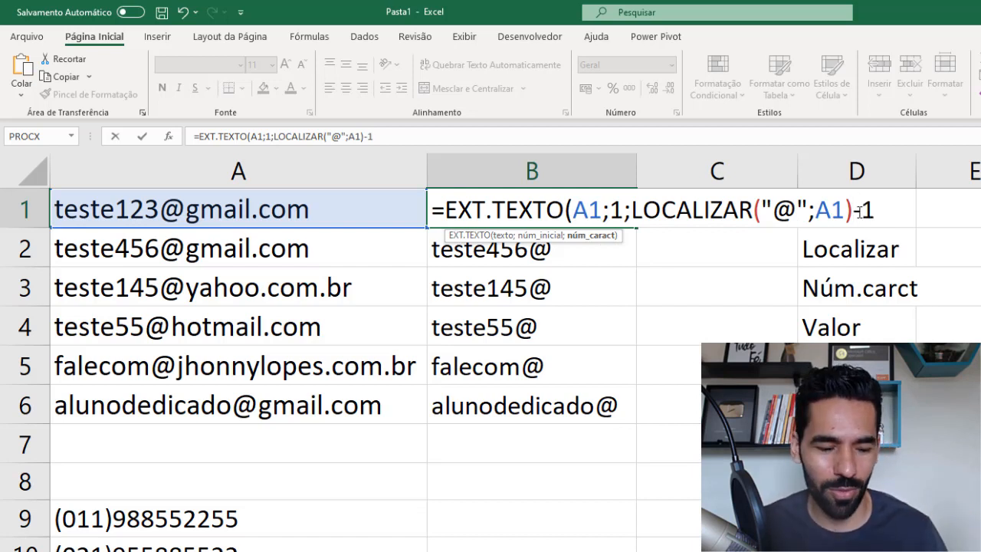
type(")")
key("Return")
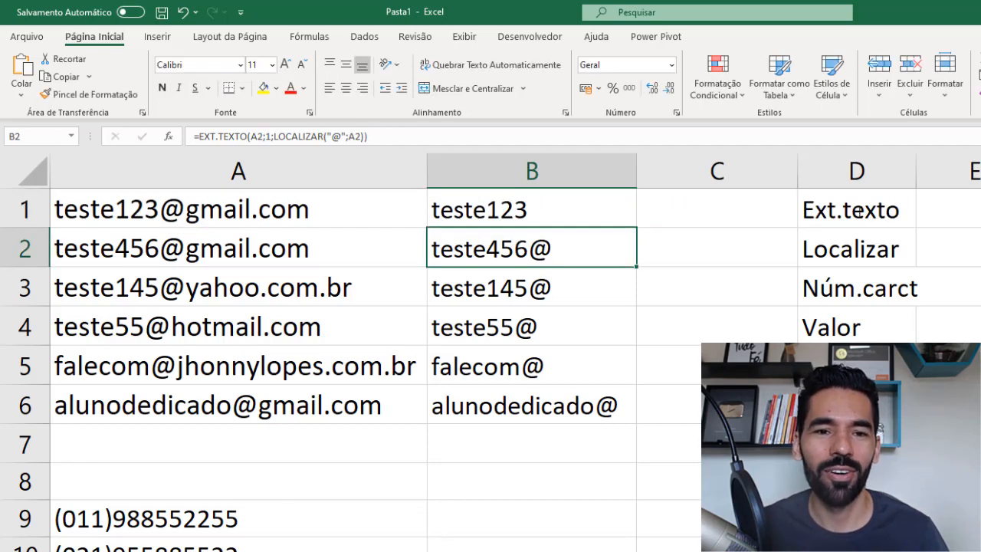
- Copy the corrected B1 formula down through B6, replacing the earlier copies
left_click(606, 204)
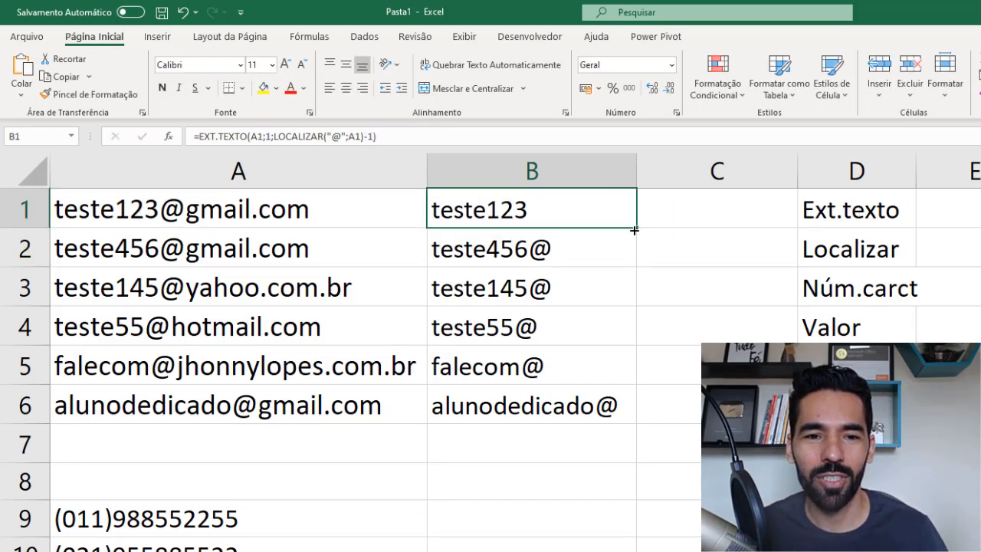
left_click_drag(636, 227, 633, 414)
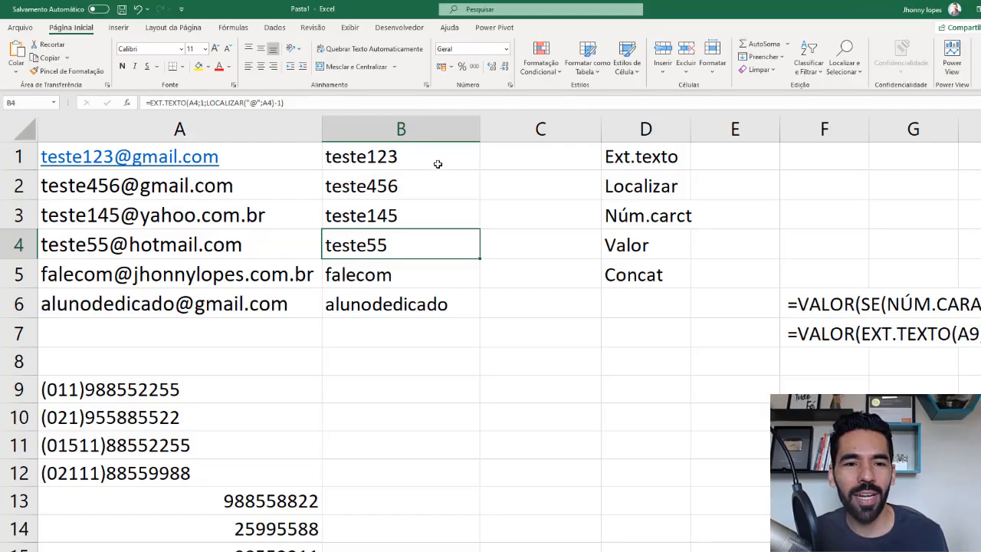
left_click(437, 164)
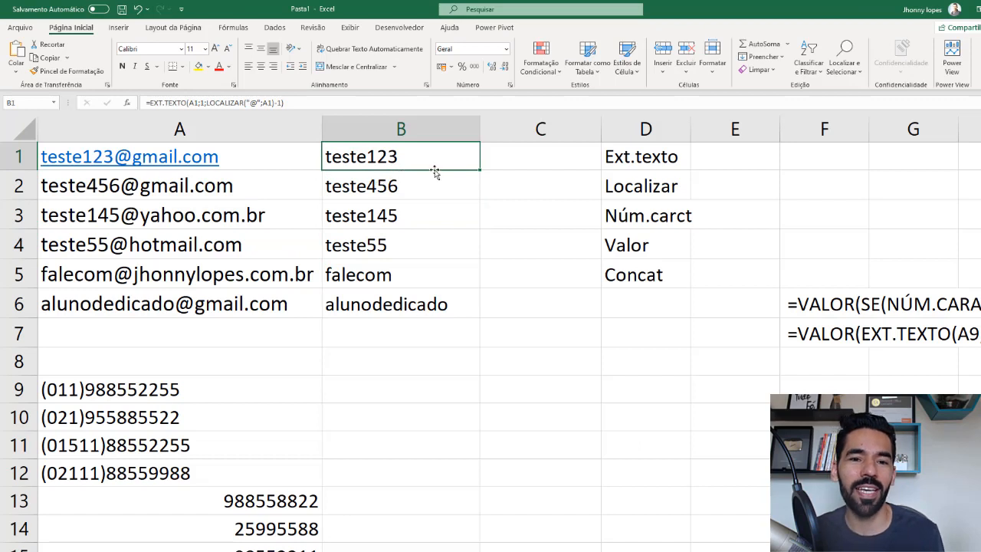
- Begin an EXT.TEXTO formula in C1 with A1 as its text argument
left_click(498, 157)
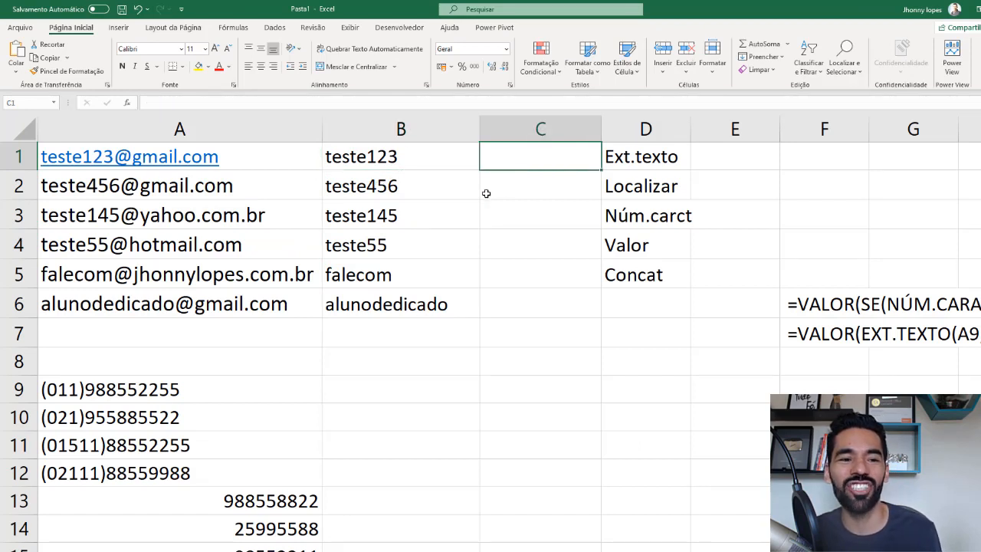
type("=ext")
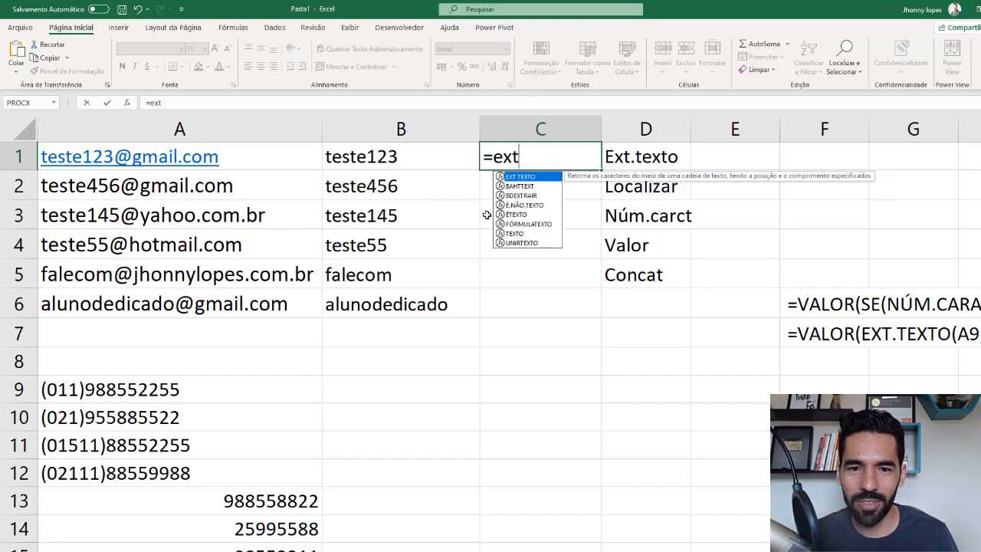
double_click(520, 177)
left_click(77, 158)
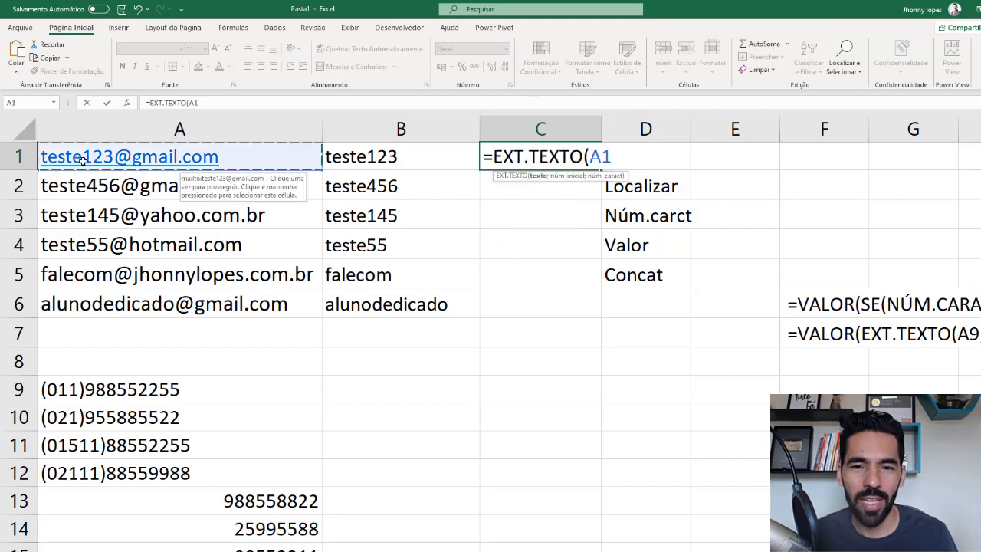
type(";")
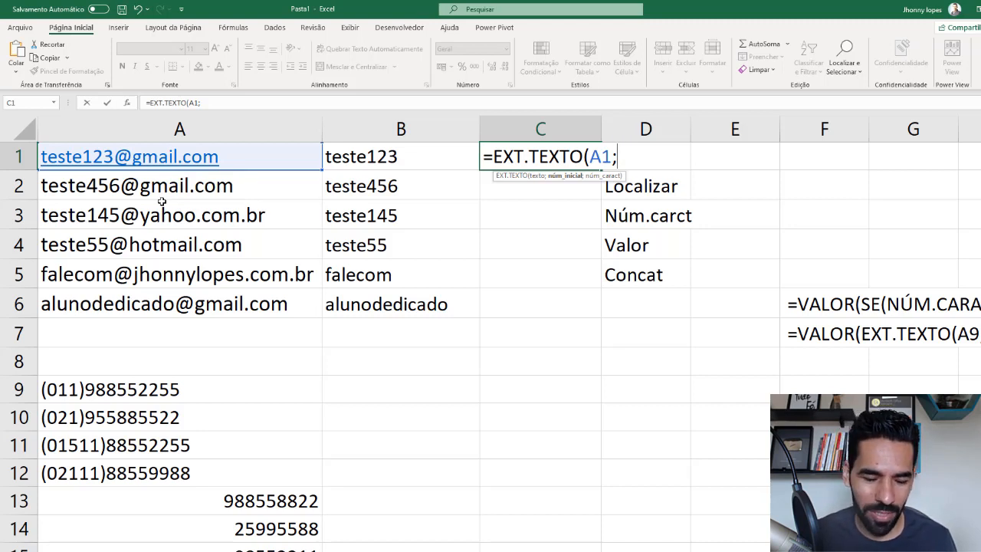
- Set the start position in the C1 formula to LOCALIZAR("@";A1)+1
type("local")
key("Tab")
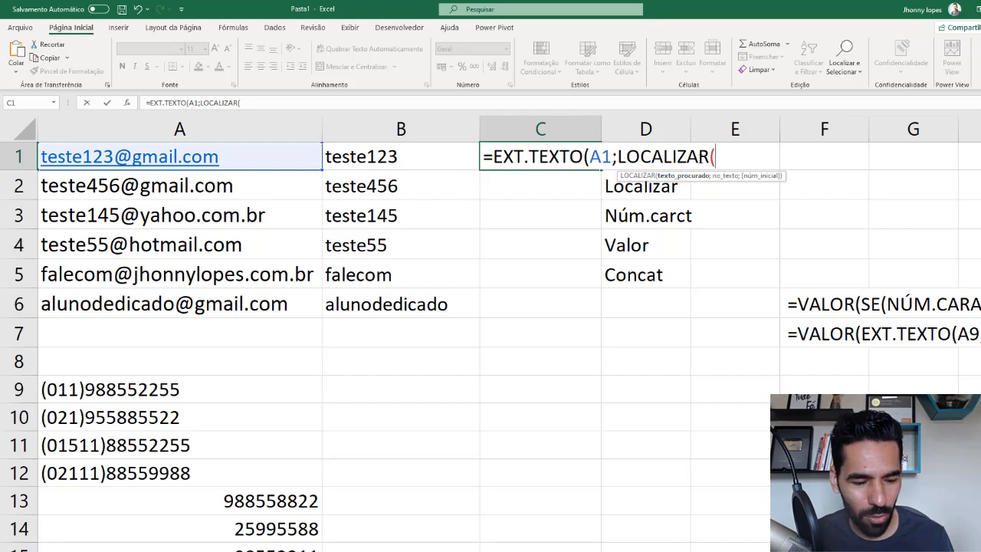
type("\"@\";")
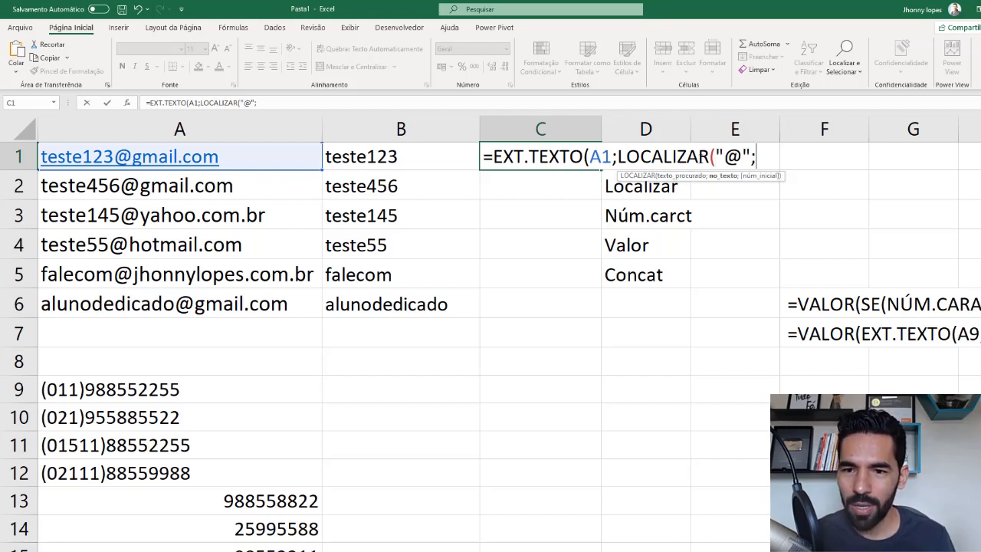
left_click(79, 156)
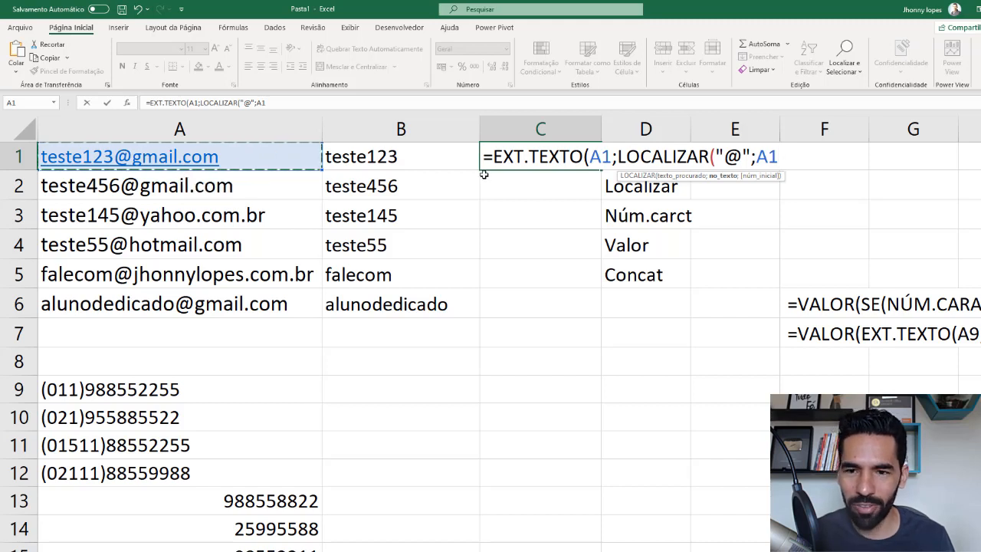
type(")+")
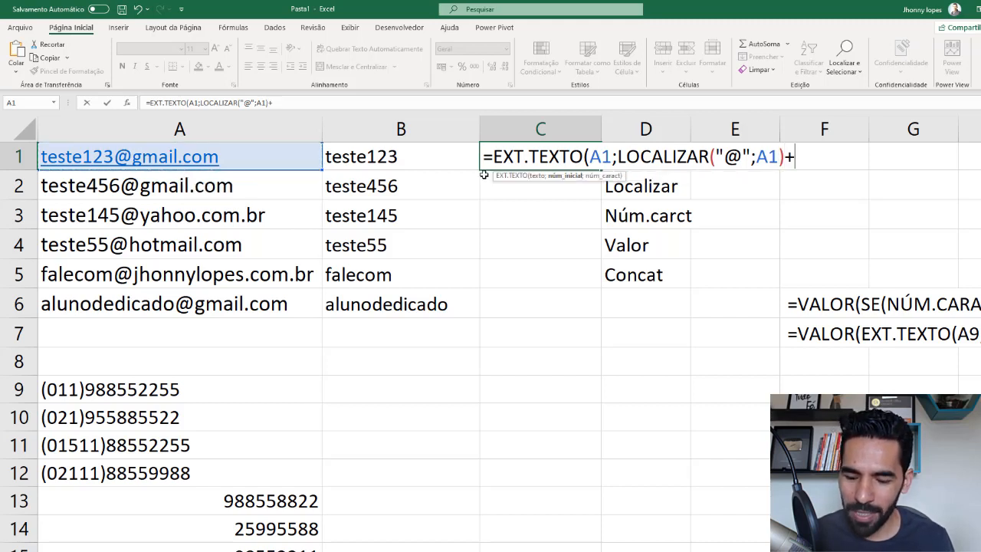
type("1")
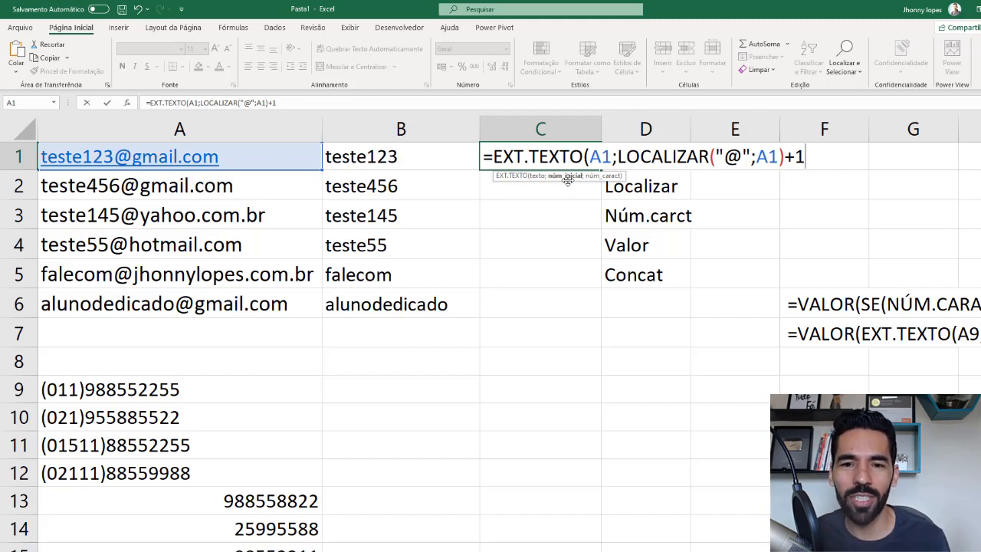
type(";")
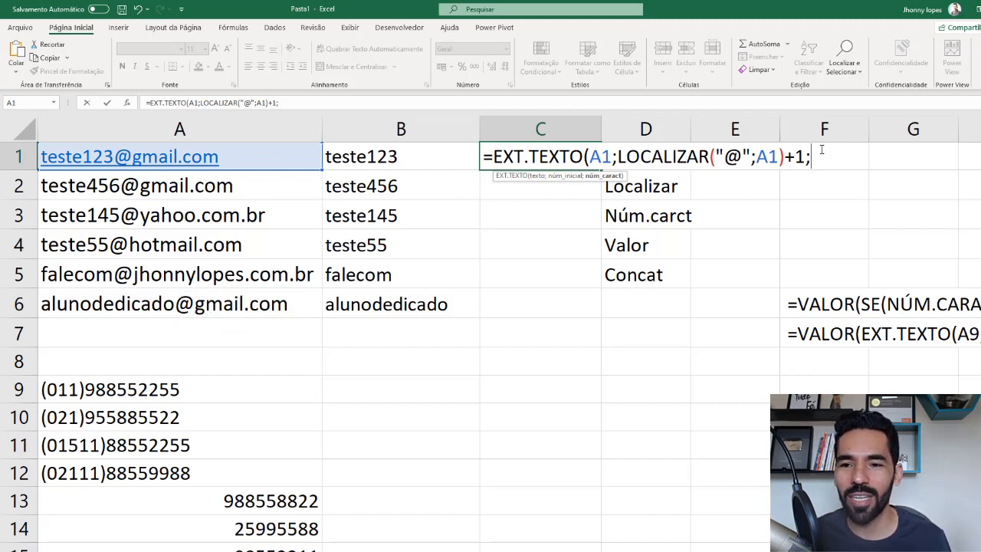
- Complete the C1 formula with NÚM.CARACT(A1) as the number of characters to extract
type("núm")
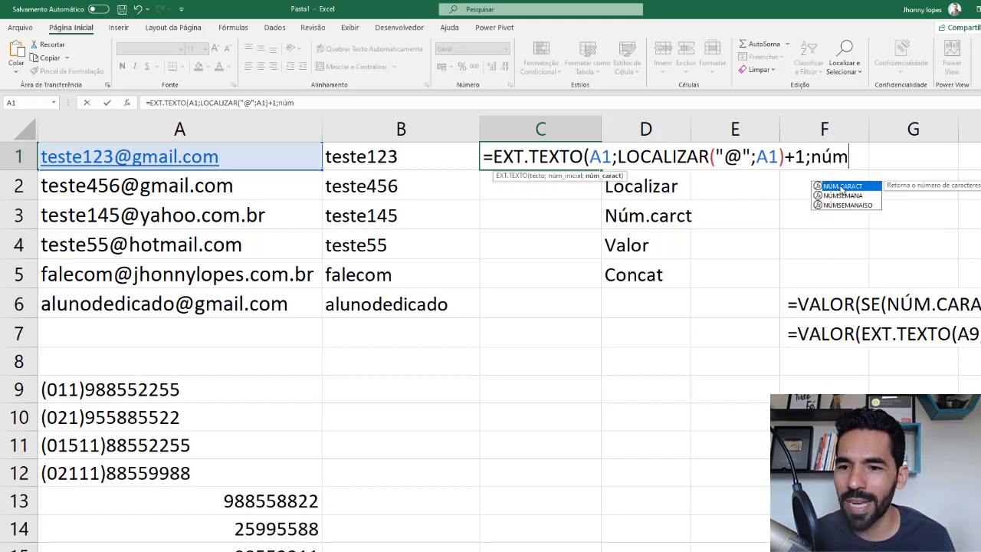
double_click(843, 186)
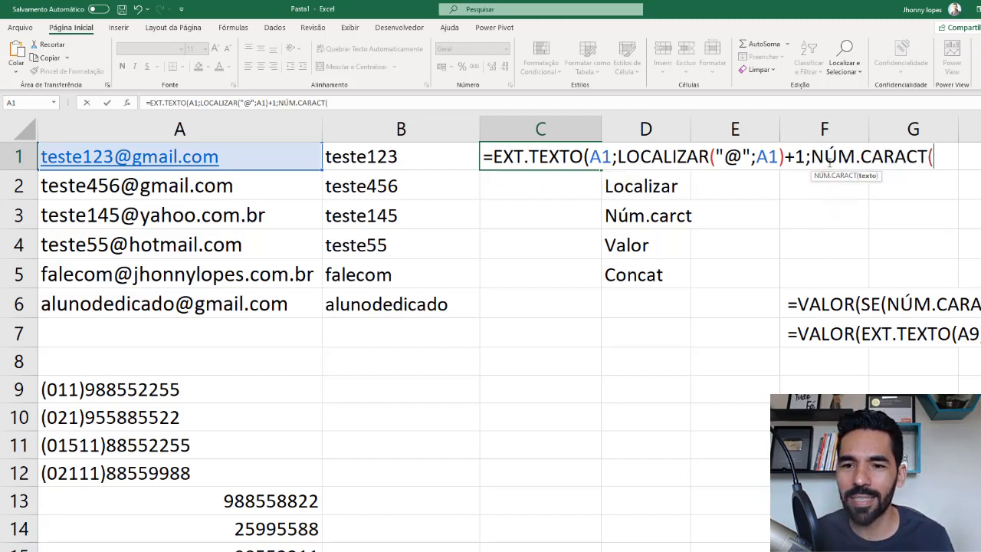
left_click(144, 157)
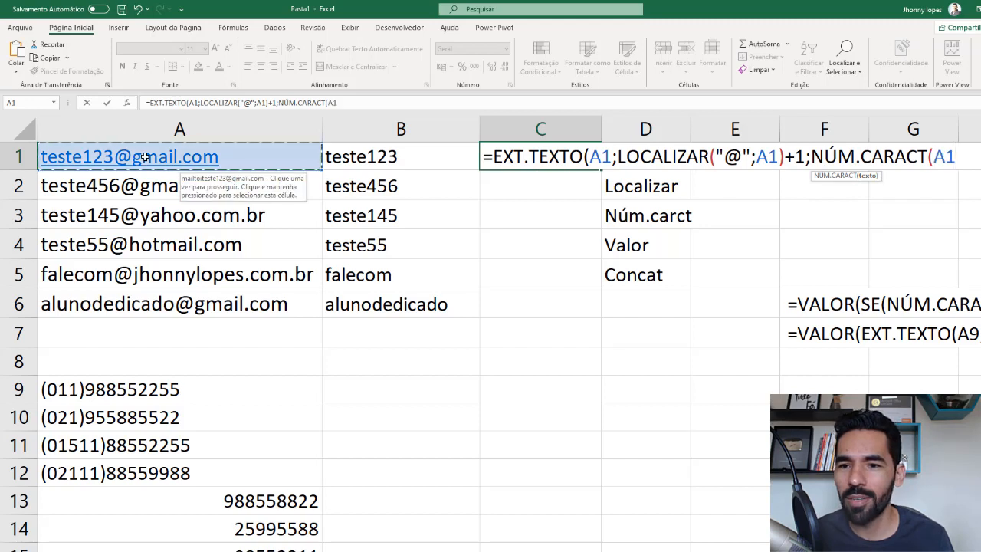
left_click(601, 157)
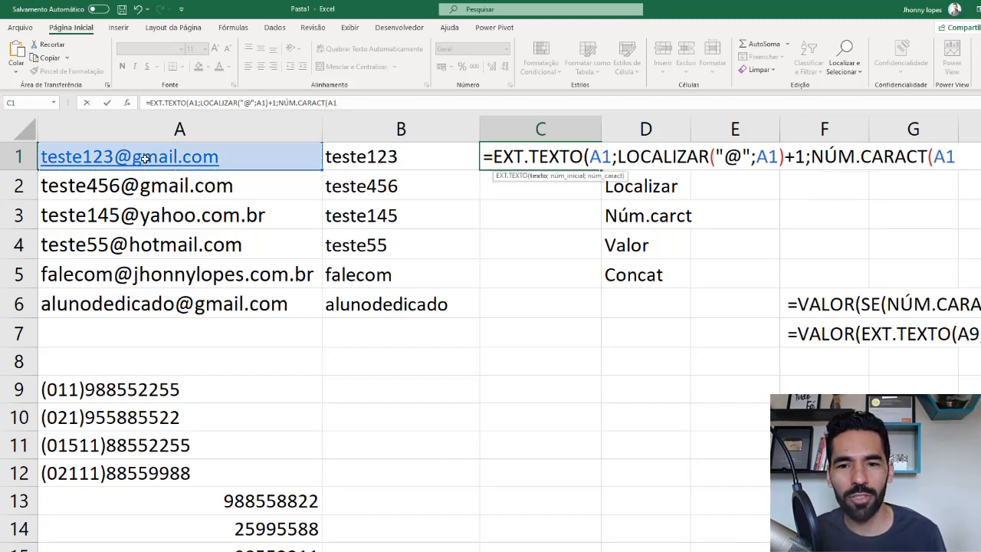
left_click(709, 157)
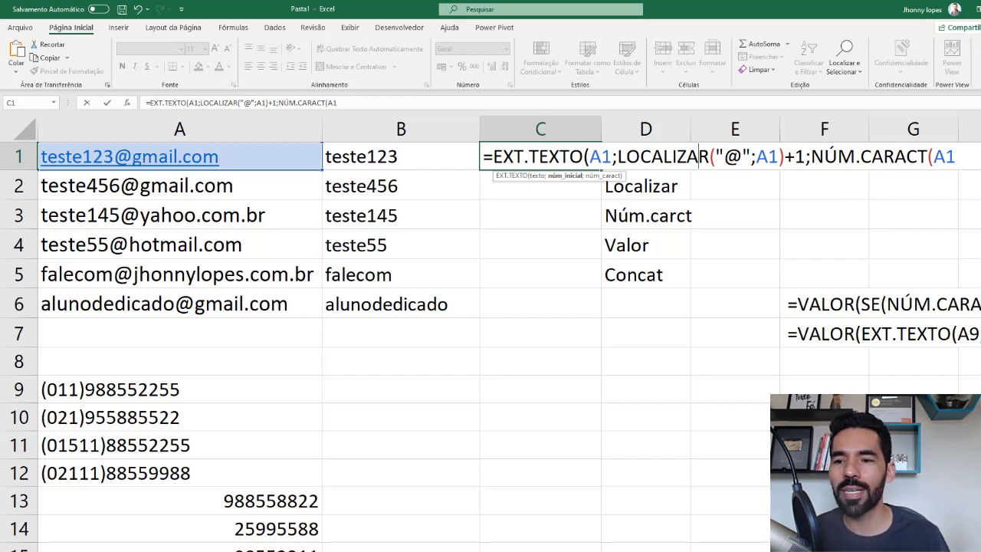
type(")")
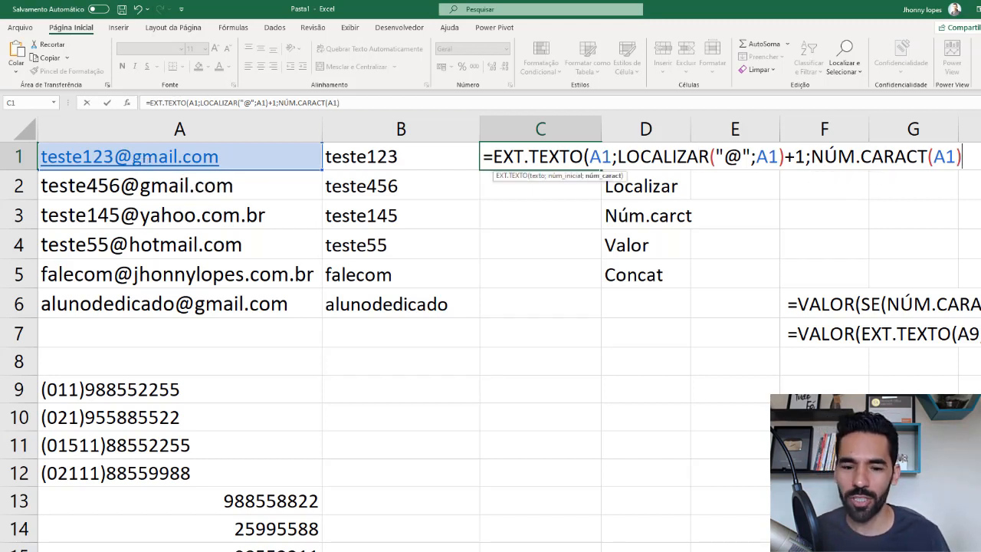
type(")")
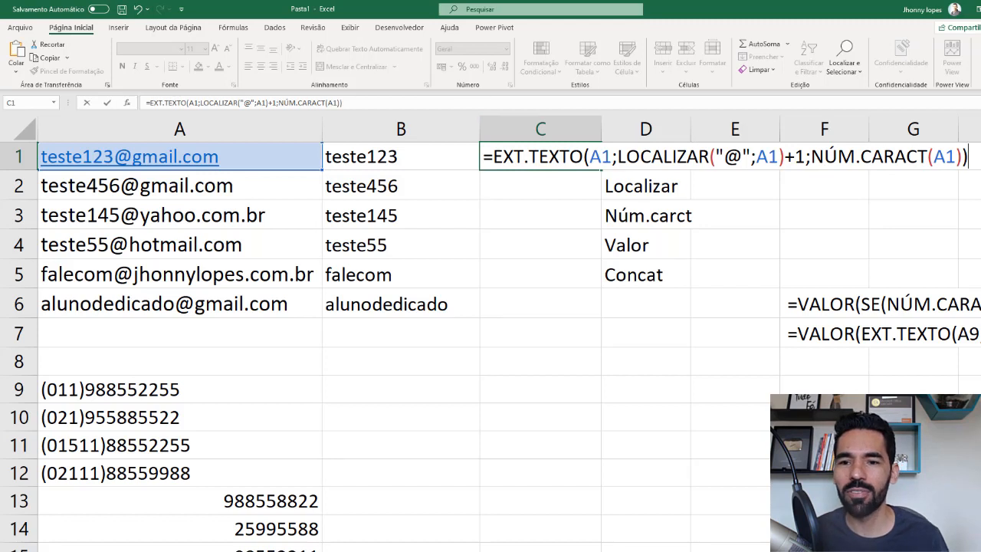
key("Return")
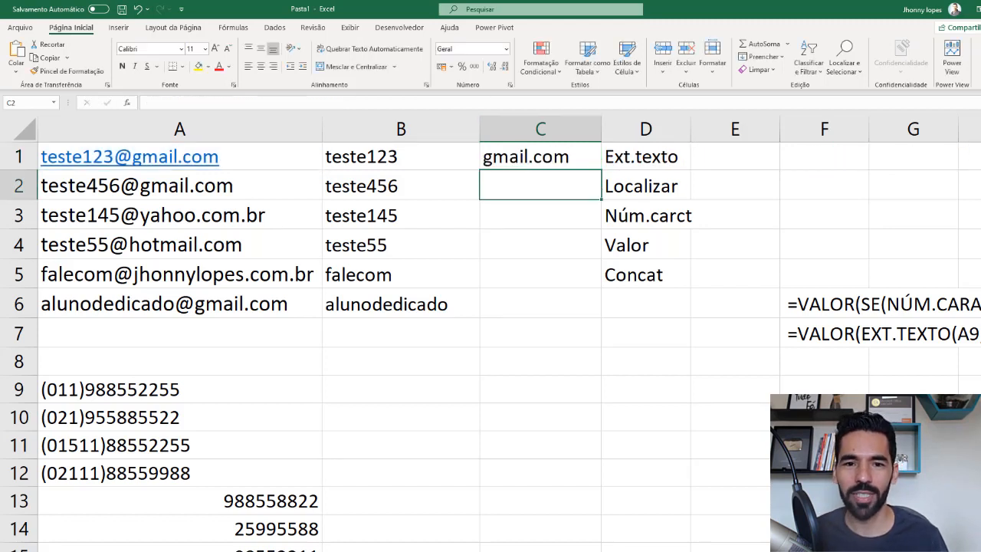
- Copy the C1 formula down to C6 and fit column C's width to its contents
left_click(569, 158)
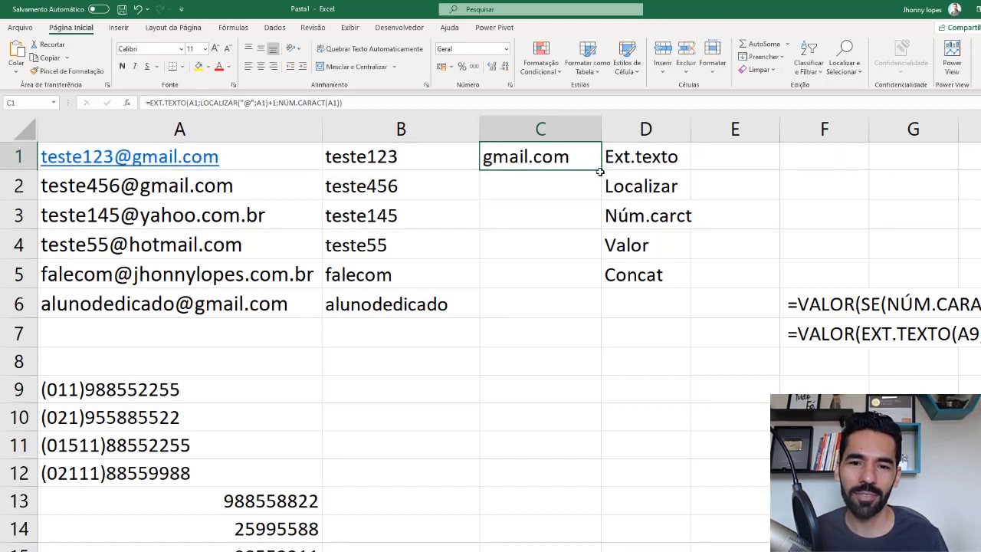
left_click_drag(598, 180, 582, 321)
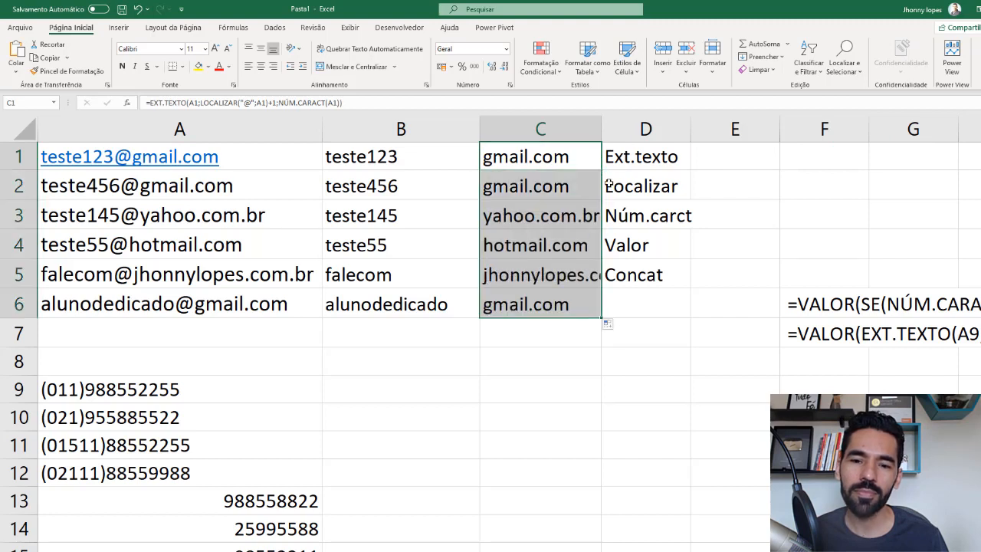
double_click(609, 129)
left_click(586, 276)
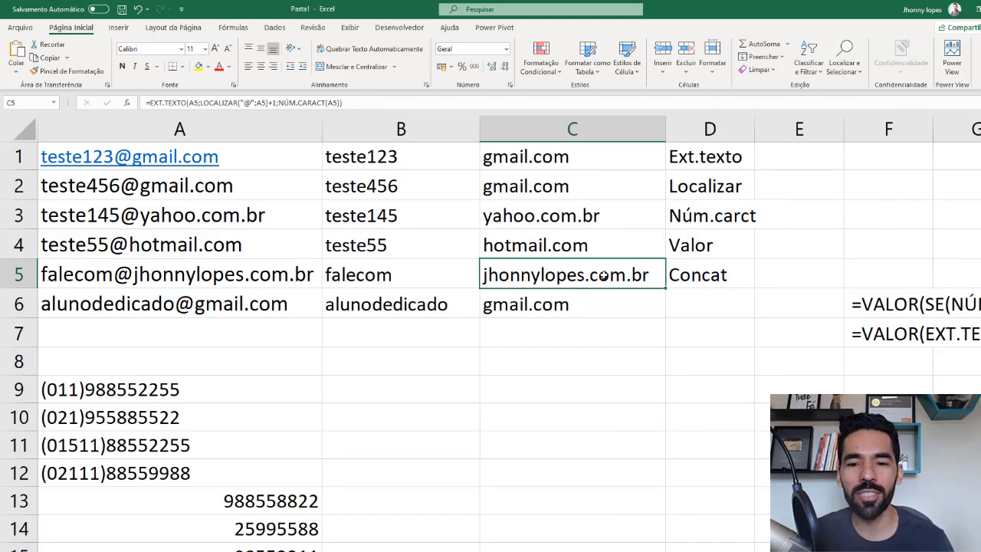
double_click(603, 276)
- Count the characters of the e-mail address in A6 with =NÚM.CARACT(A6) in cell C7
left_click(510, 299)
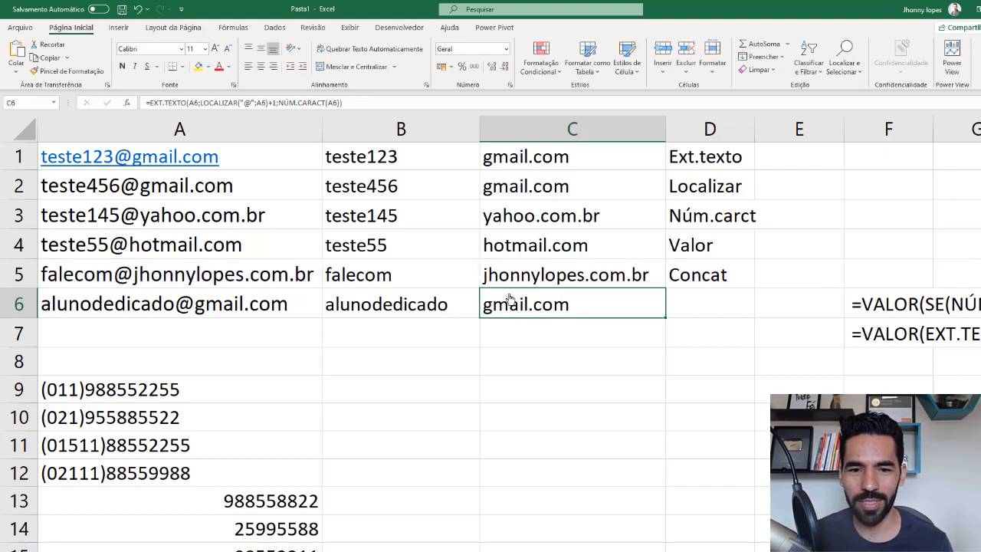
key("Down")
type("=nú")
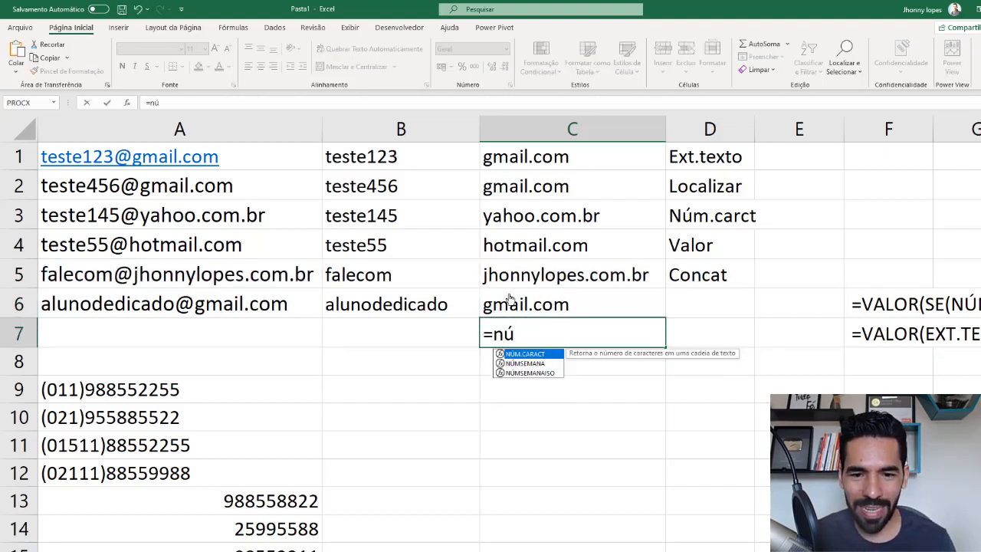
key("Tab")
left_click(228, 304)
key("Return")
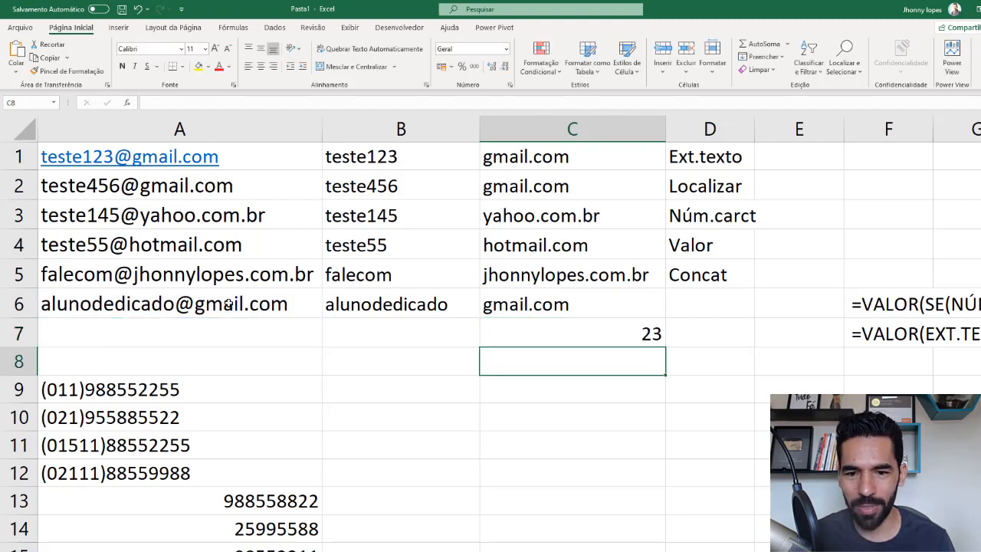
- Examine the NÚM.CARACT argument inside the C6 formula alongside the character count in C7
left_click(534, 337)
double_click(542, 305)
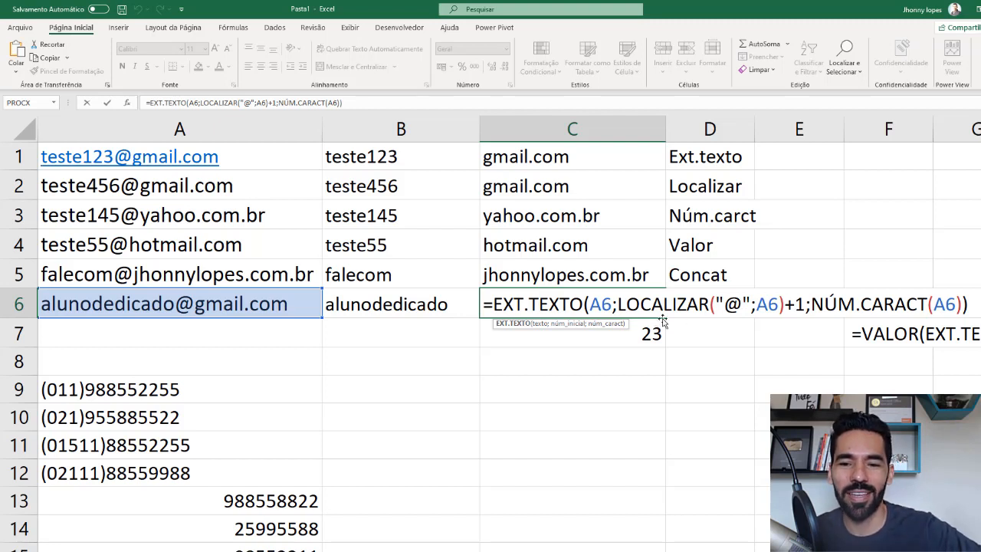
left_click(897, 303)
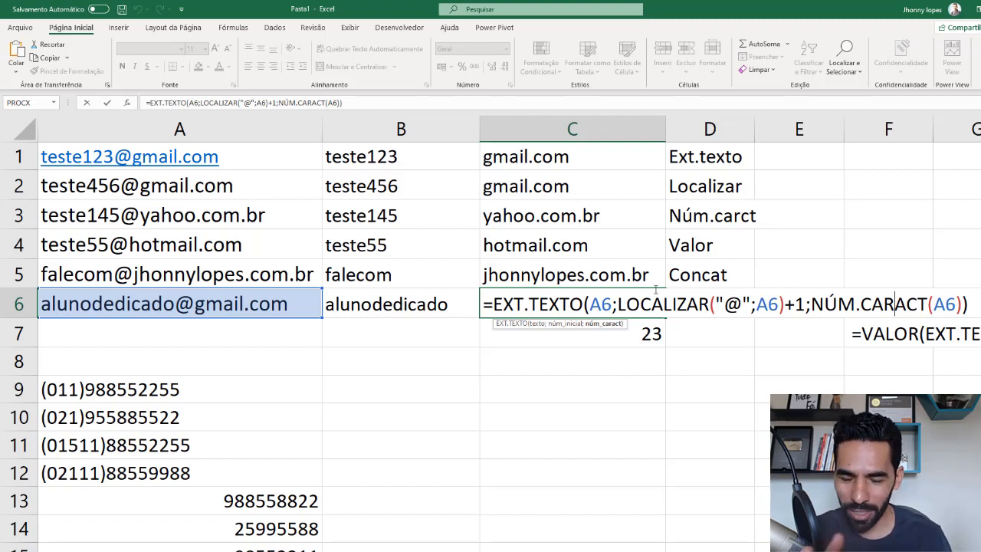
key("Return")
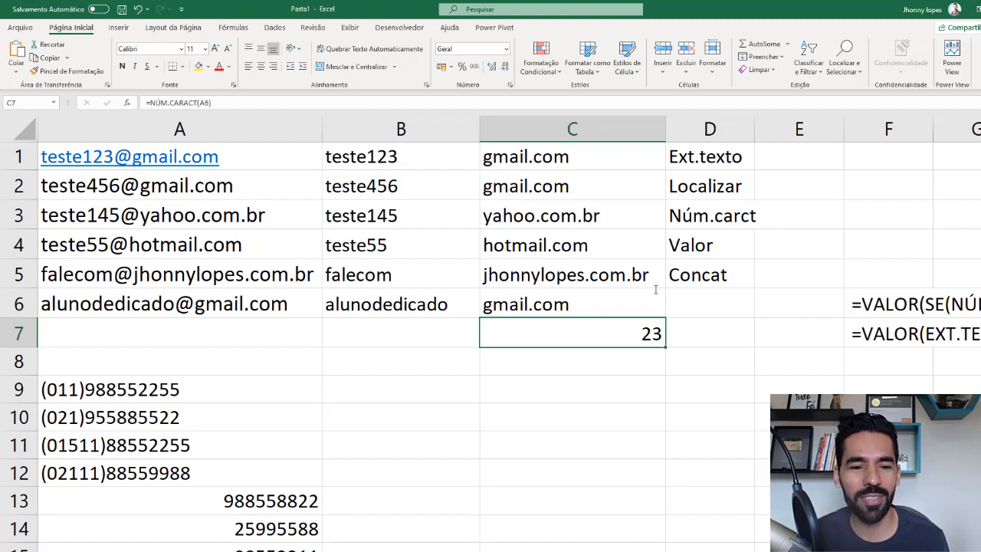
- Select cell B9 and look over the phone numbers in column A and the sample VALOR formulas in column F
left_click(346, 386)
scroll(230, 414, "down", 2)
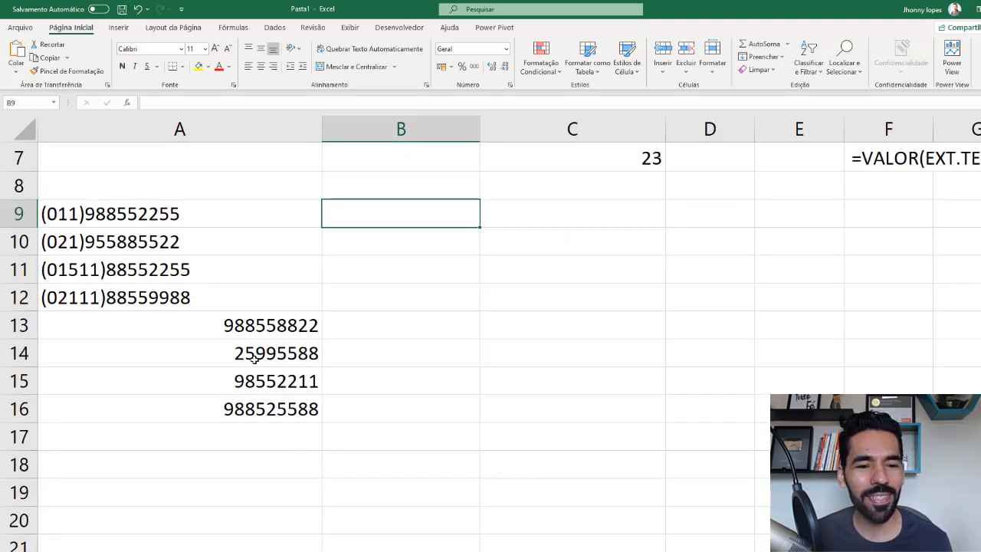
scroll(253, 358, "up", 2)
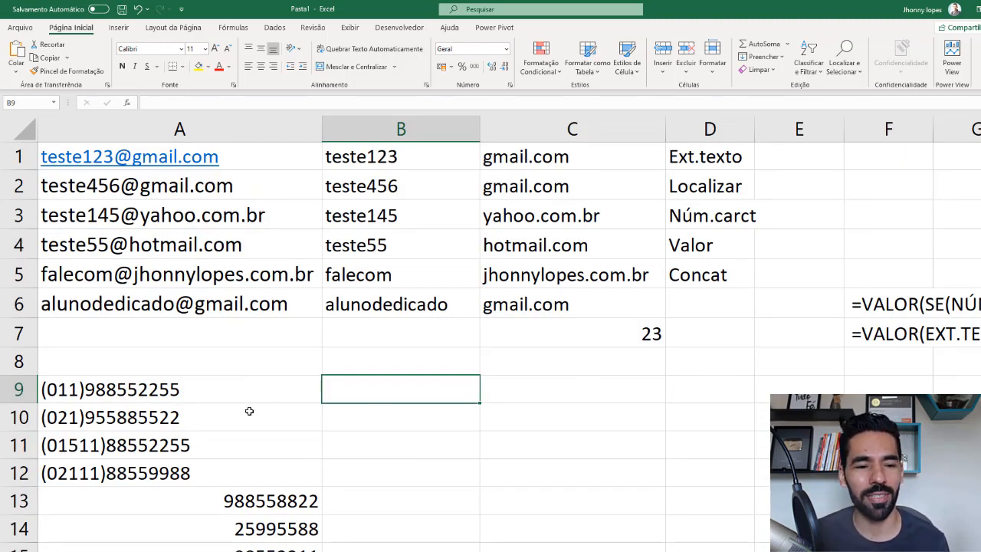
scroll(700, 545, "right", 1)
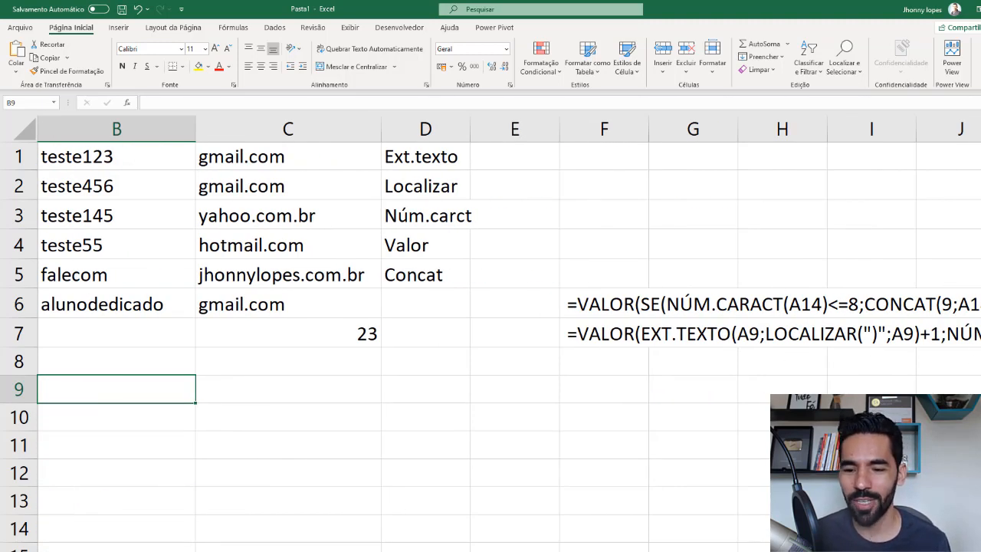
scroll(392, 387, "left", 1)
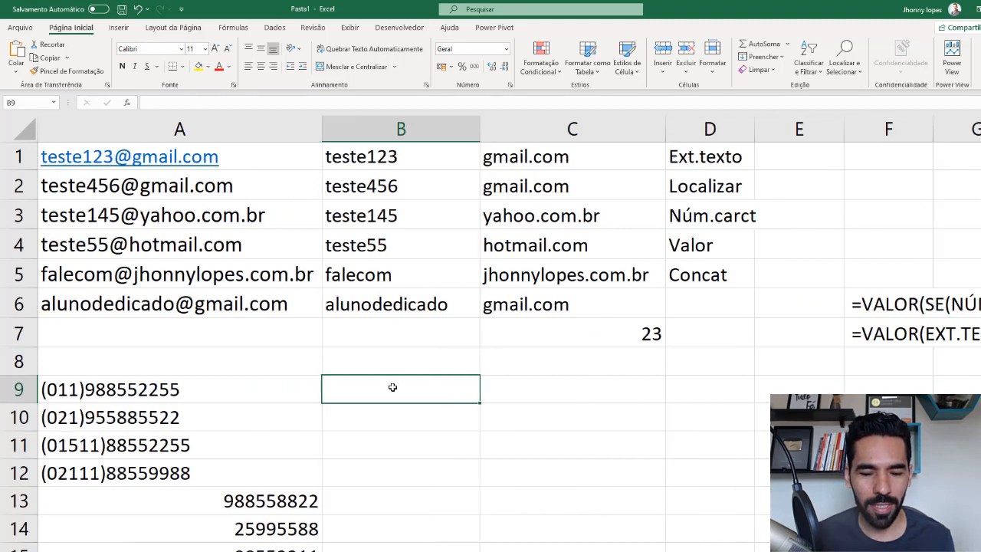
type("=ext.")
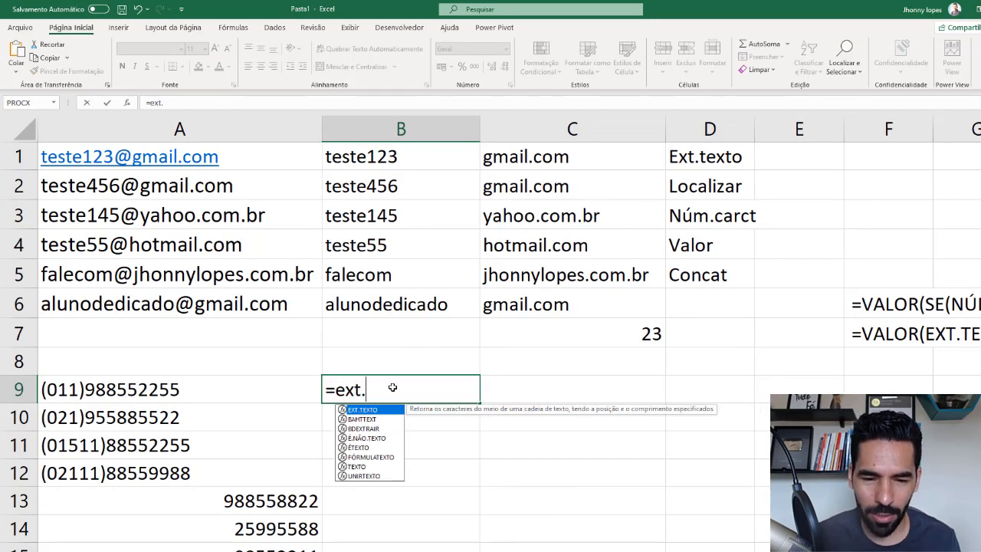
key("BackSpace")
key("BackSpace")
key("BackSpace")
key("BackSpace")
key("BackSpace")
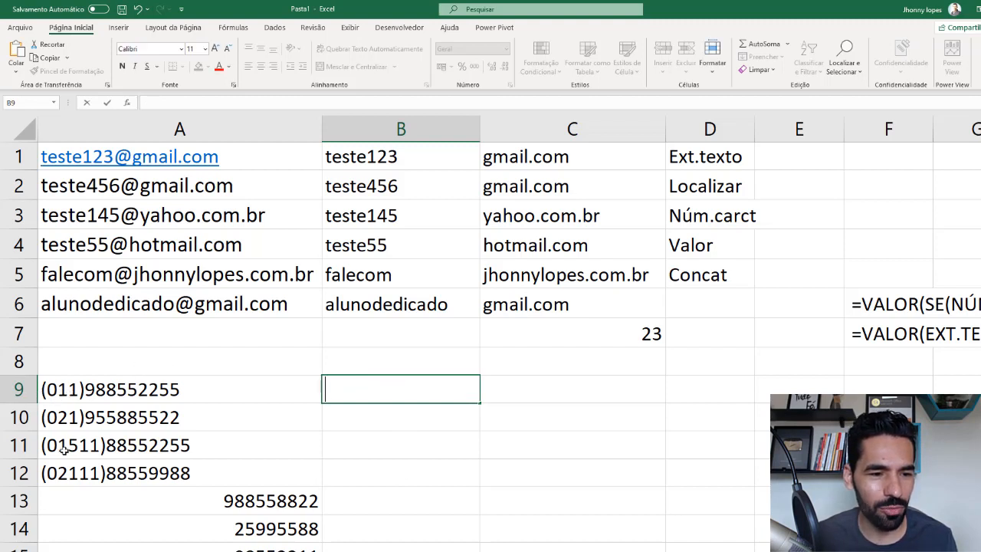
- Start an EXT.TEXTO formula in B9 with the phone number in A9 as its text argument
type("=")
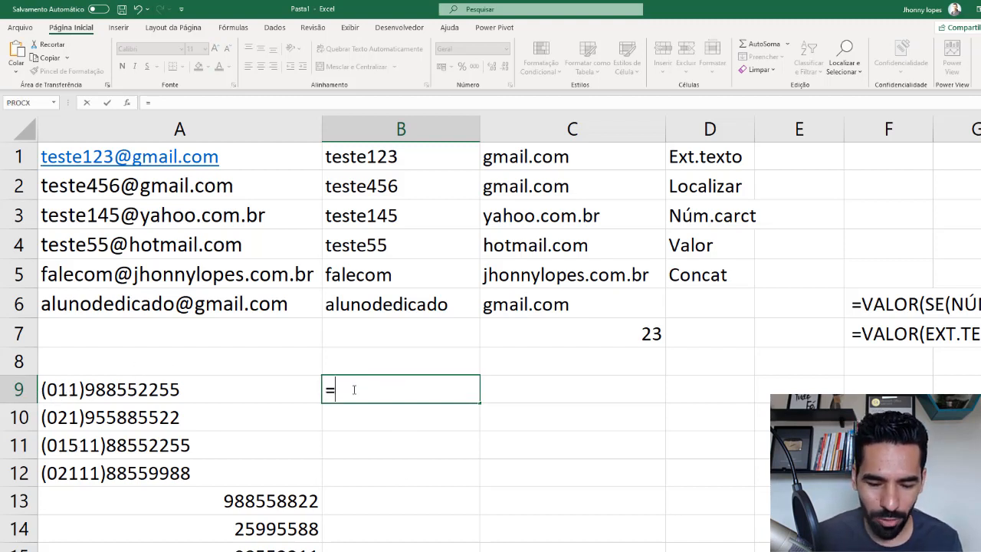
type("ext")
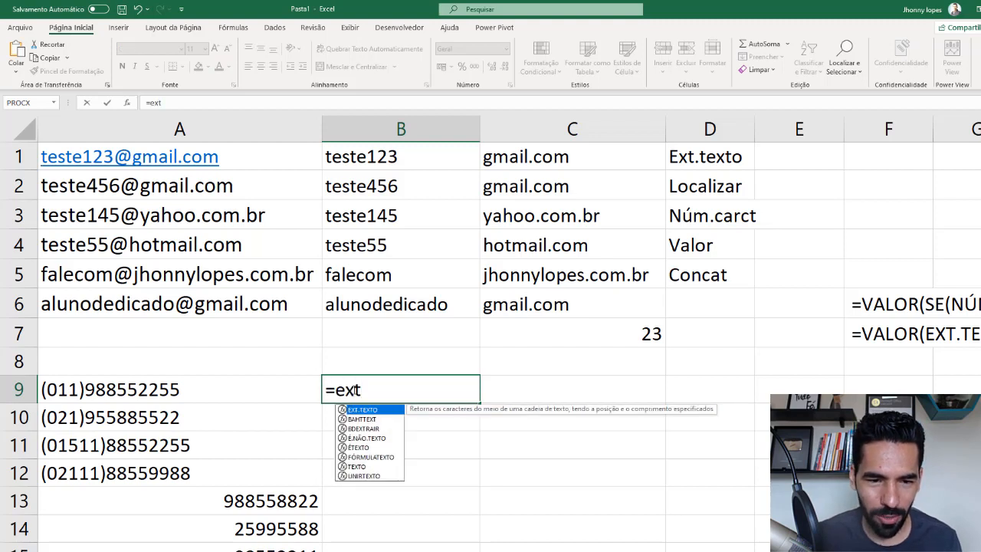
double_click(372, 409)
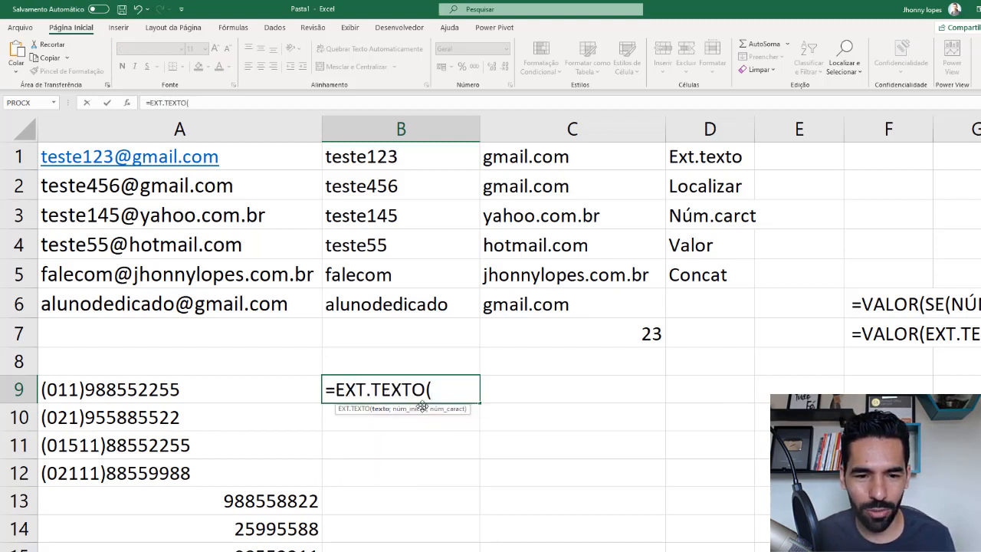
left_click(95, 390)
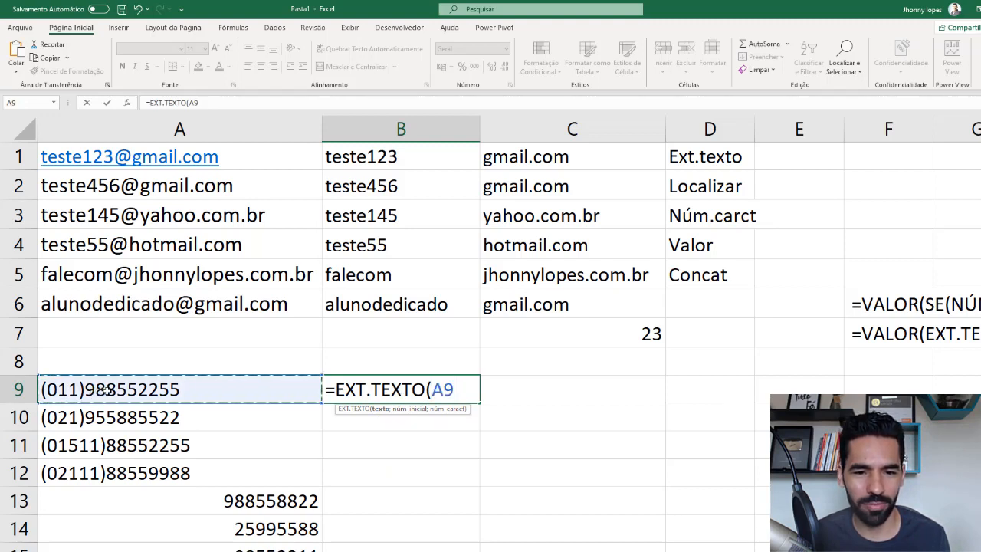
type(";")
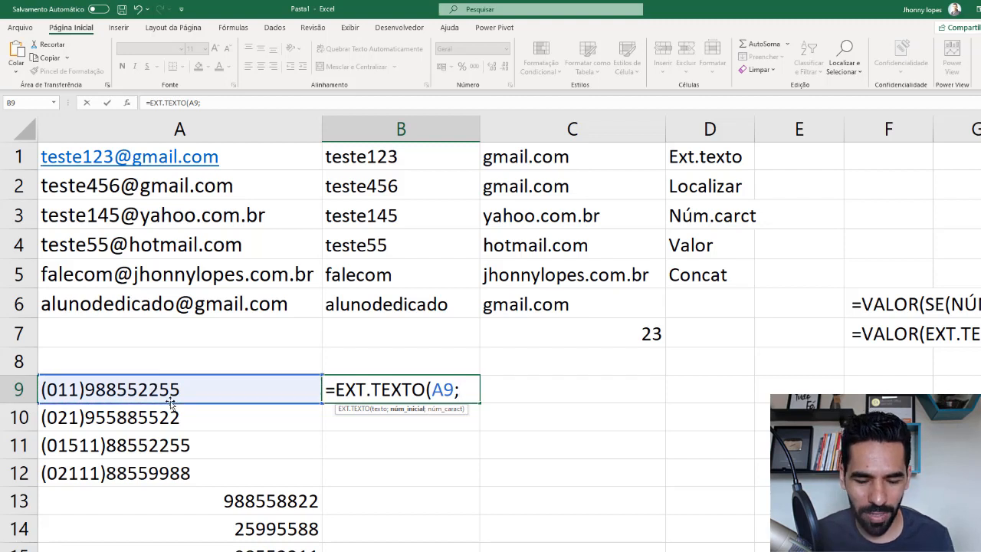
type("locali")
- Give LOCALIZAR(")";A9) as the start position in the B9 formula to find the closing parenthesis
key("Tab")
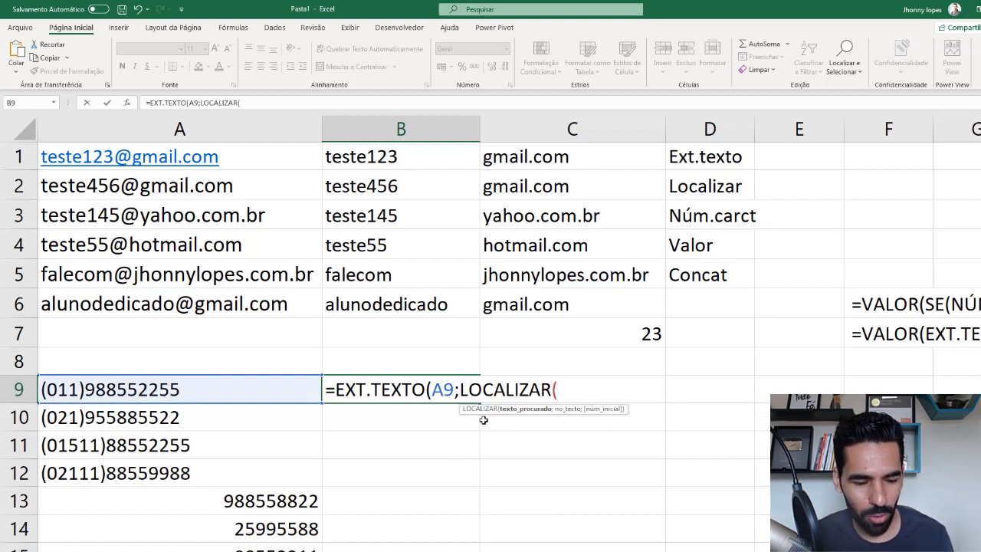
type("\"")
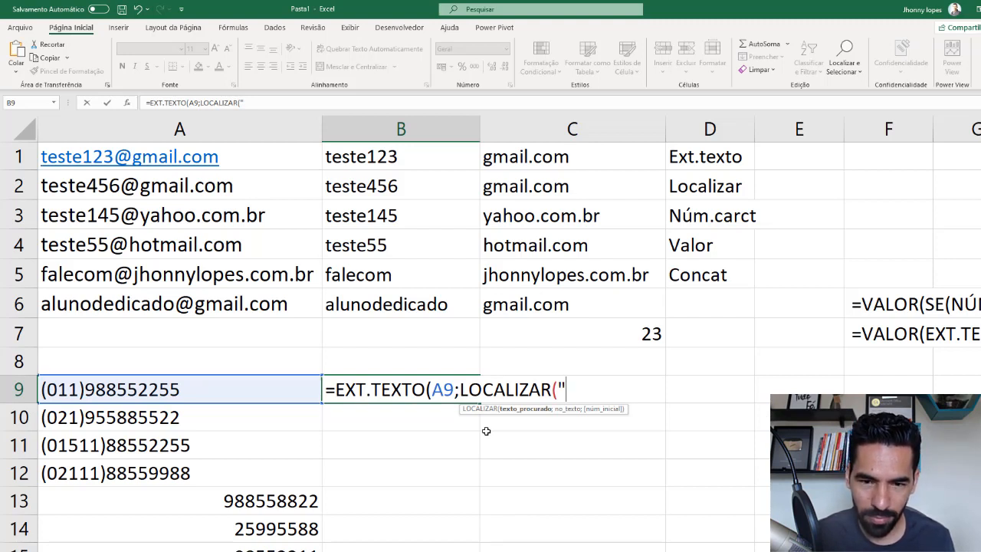
type(")")
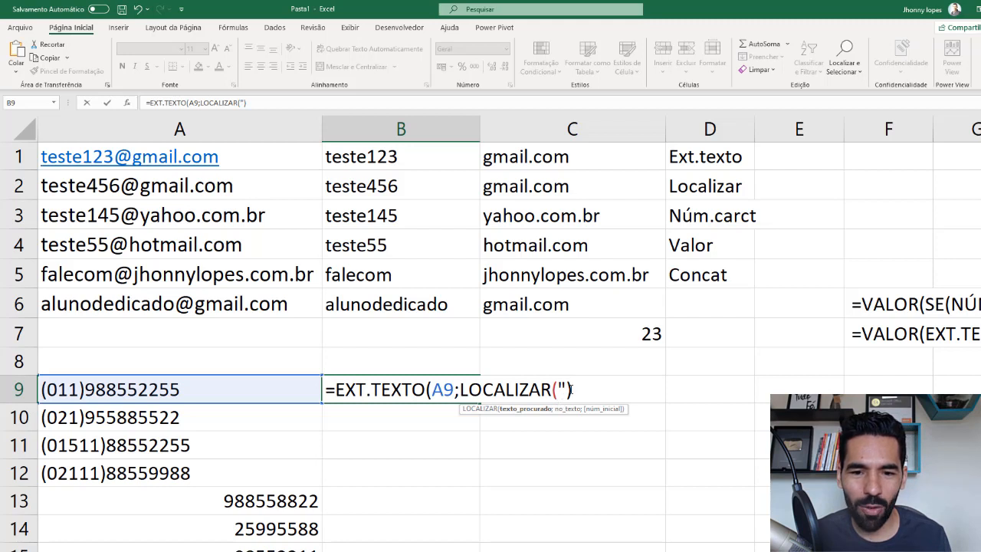
type("\"")
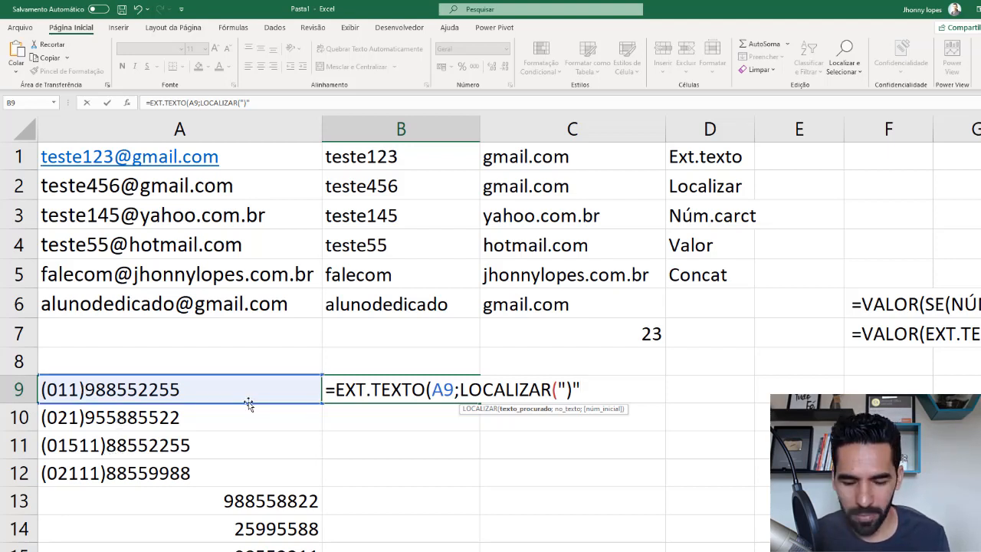
type(";")
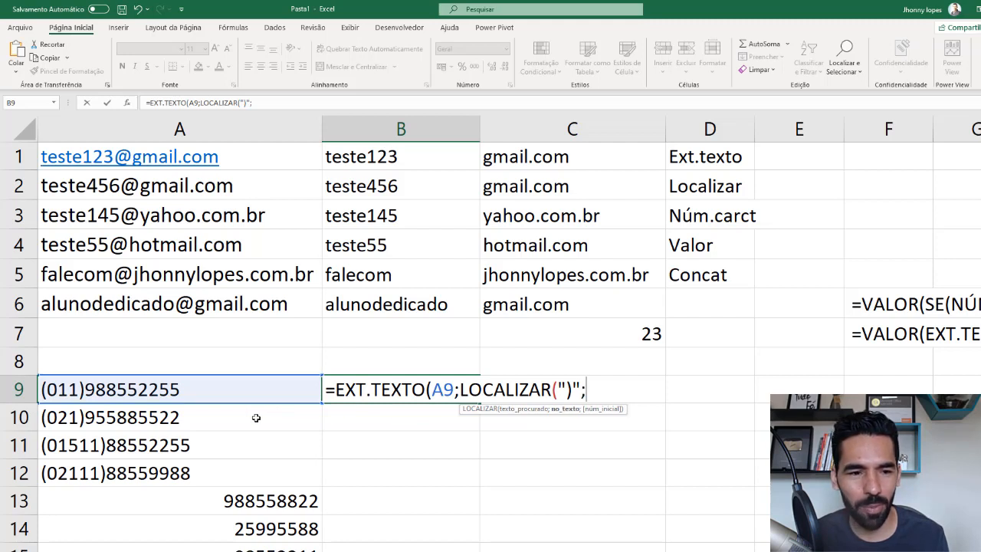
left_click(145, 393)
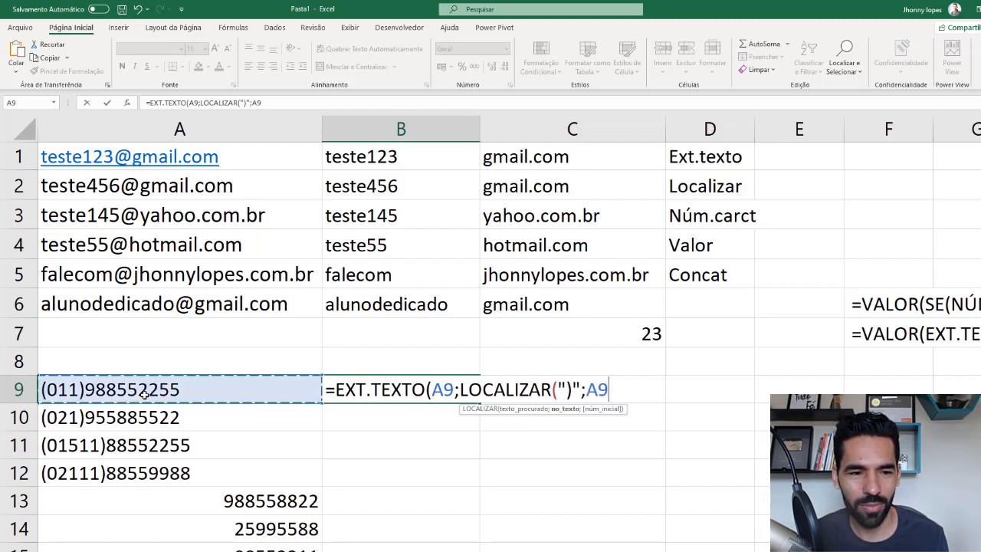
type(")")
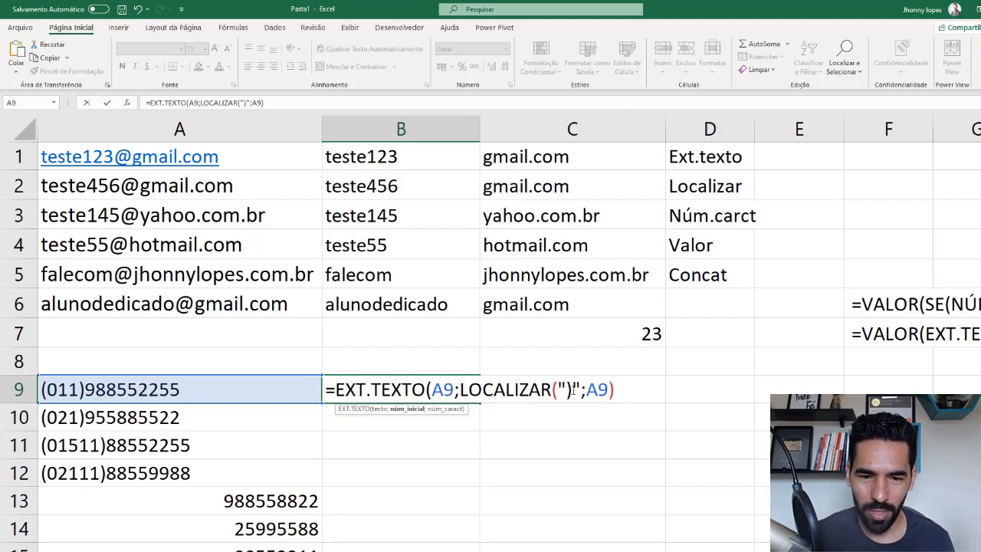
- Add +1 to the LOCALIZAR start position so extraction begins after the parenthesis, and move on to the character count argument
type(";")
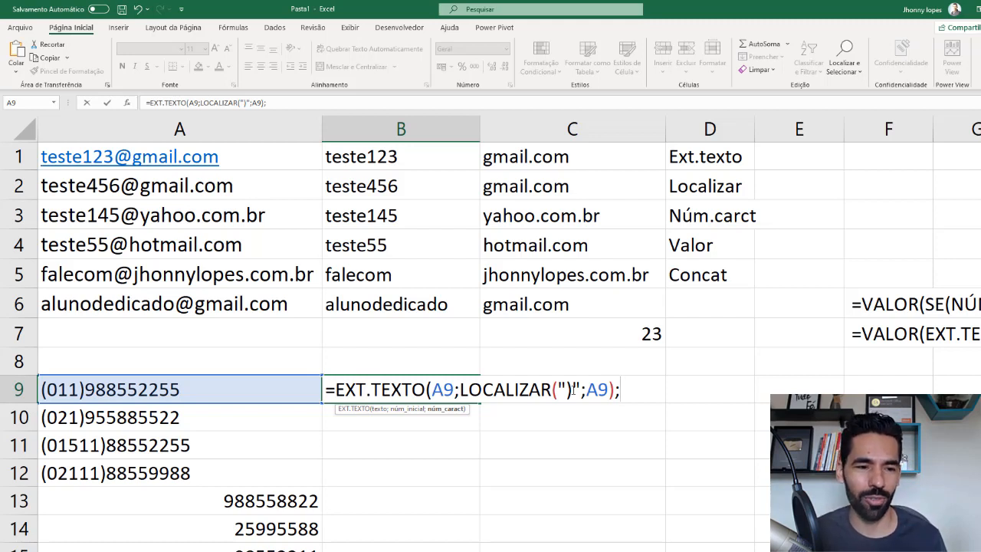
key("BackSpace")
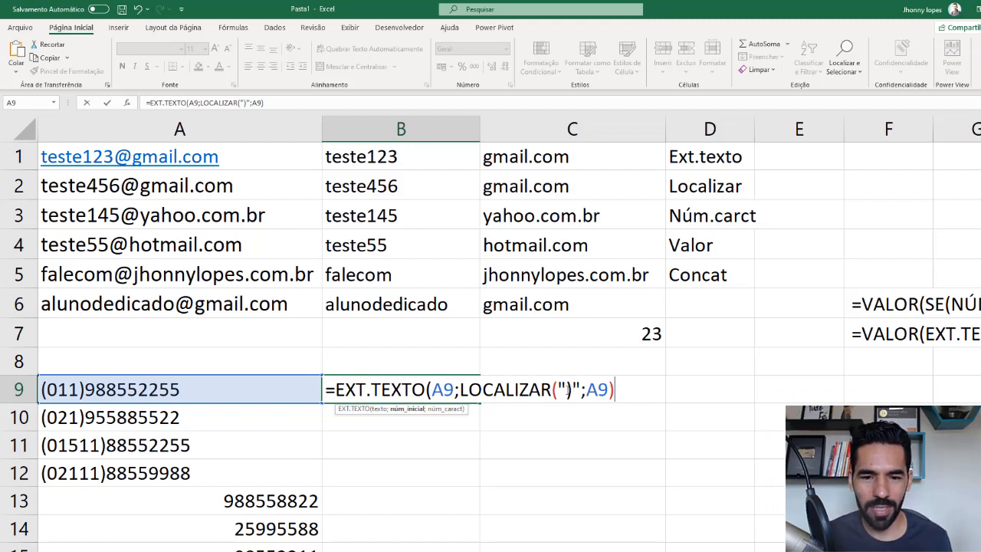
type("+1")
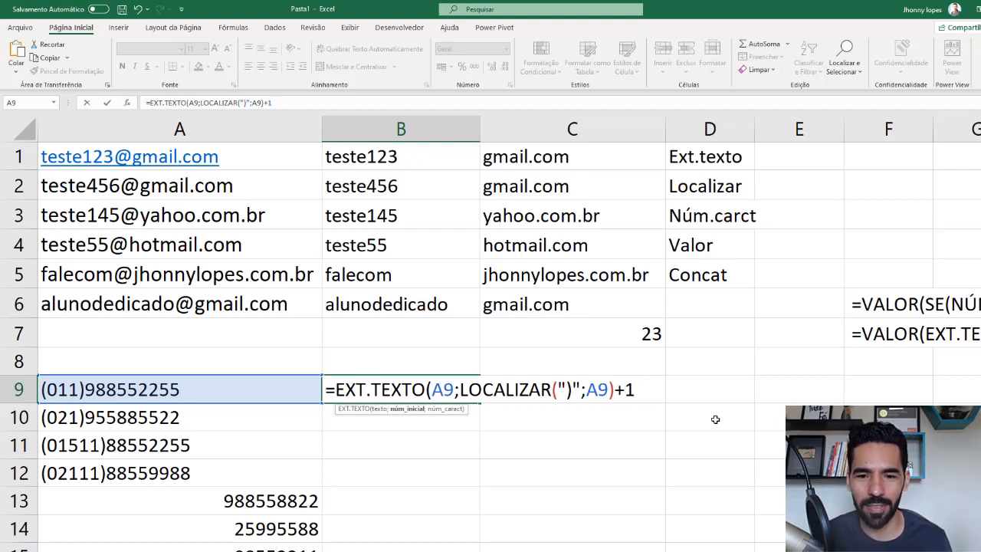
type(";")
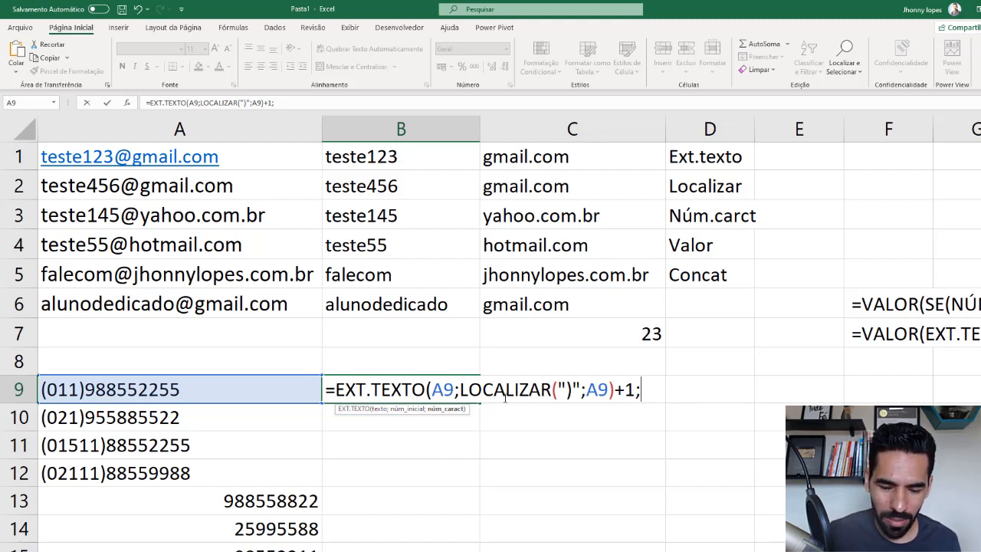
type("nú")
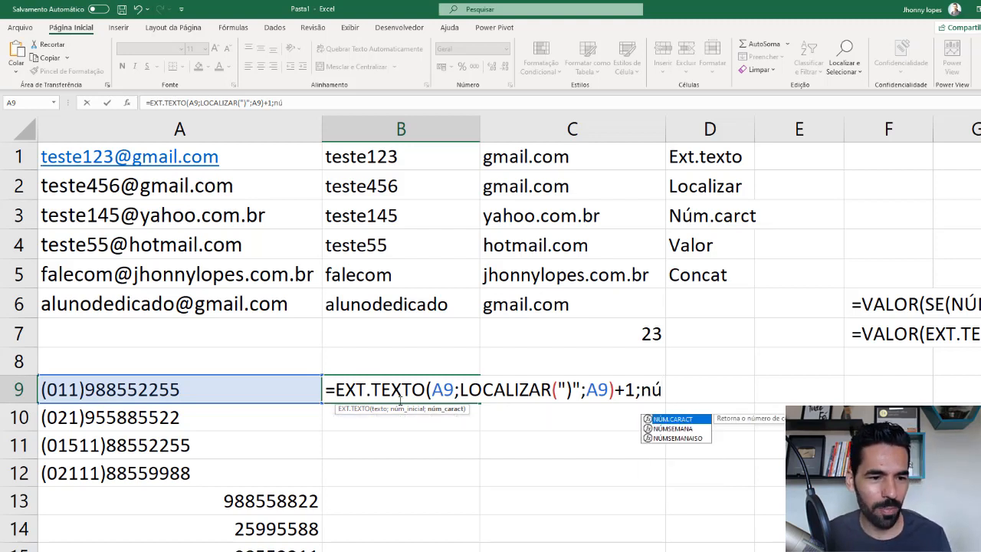
- Complete the B9 formula with NÚM.CARACT(A9) as the number of characters and copy it down to B12
double_click(679, 421)
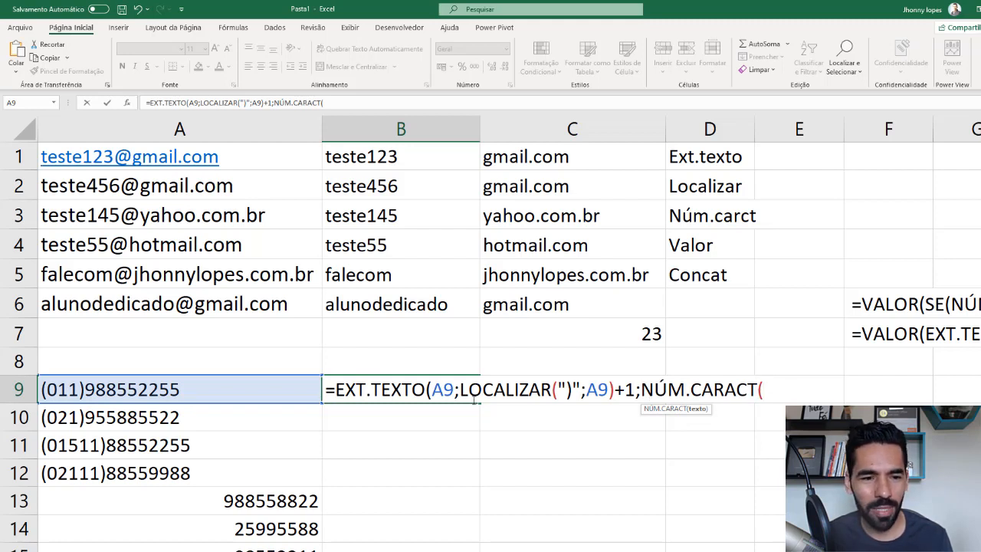
left_click(181, 389)
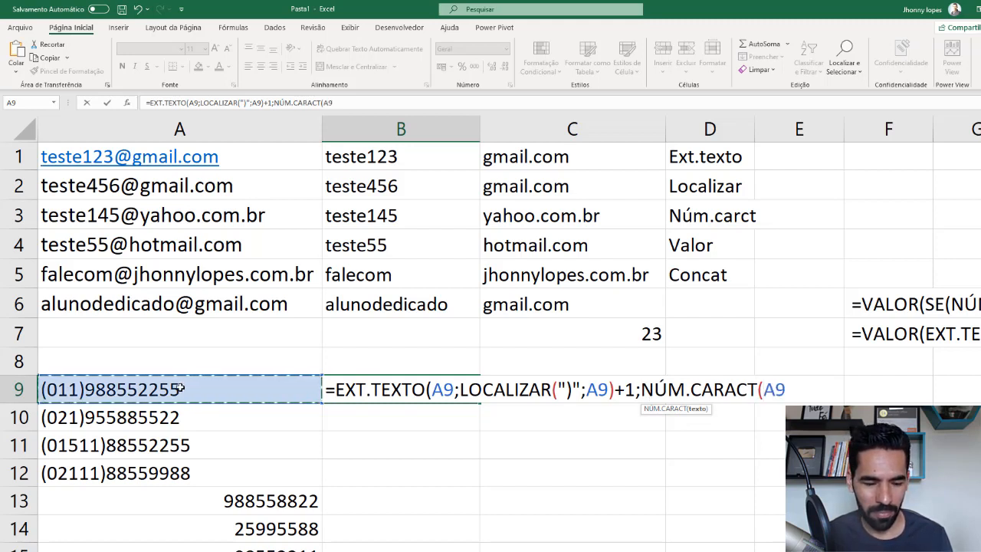
type("))")
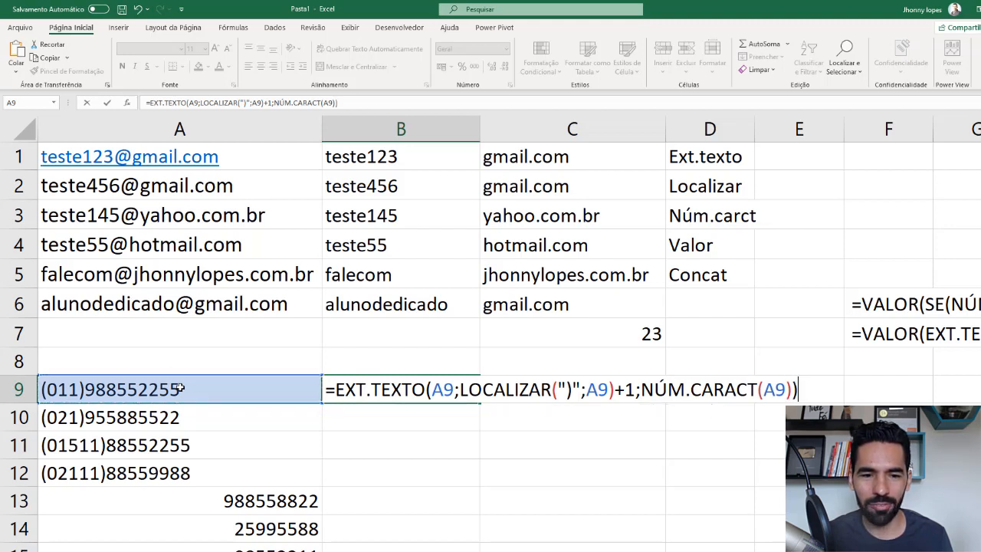
key("Return")
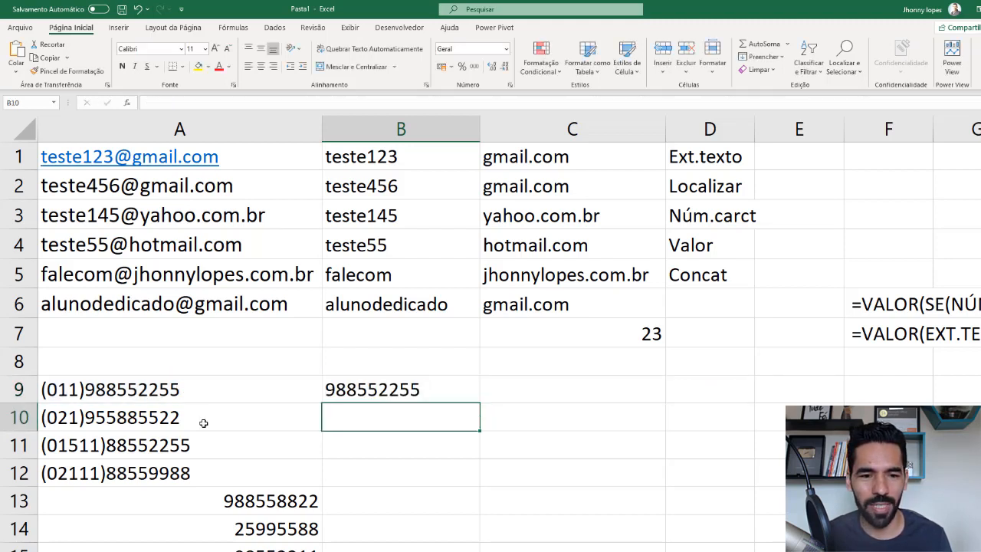
left_click(385, 388)
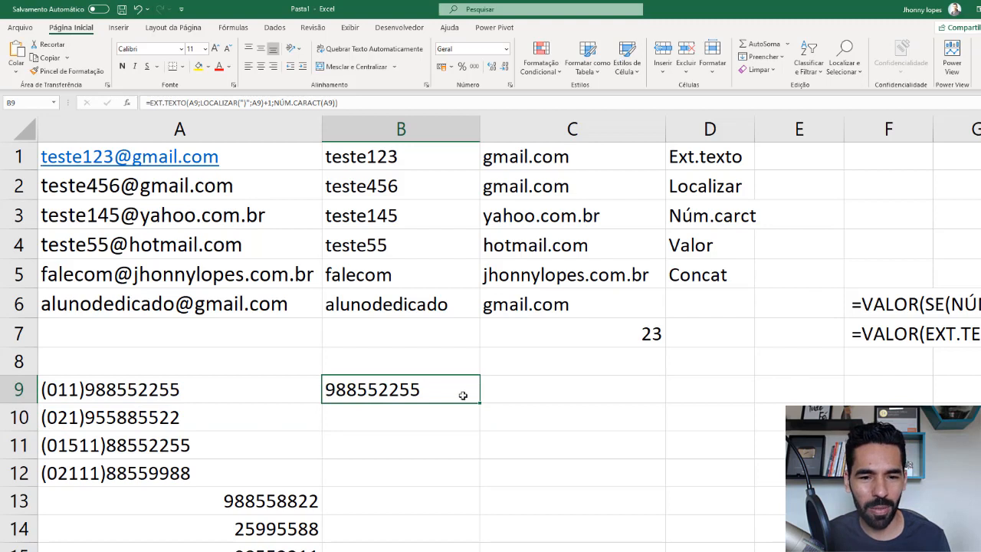
left_click_drag(478, 404, 474, 474)
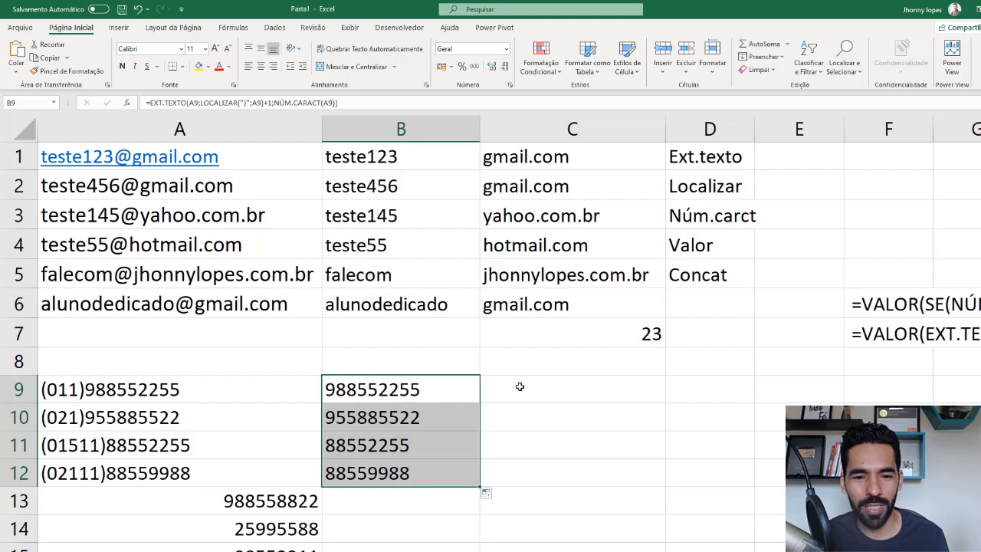
- Test whether the extracted phone numbers are numeric with =ÉNÚM(B9) in C9, copied down to C12
left_click(548, 388)
type("=")
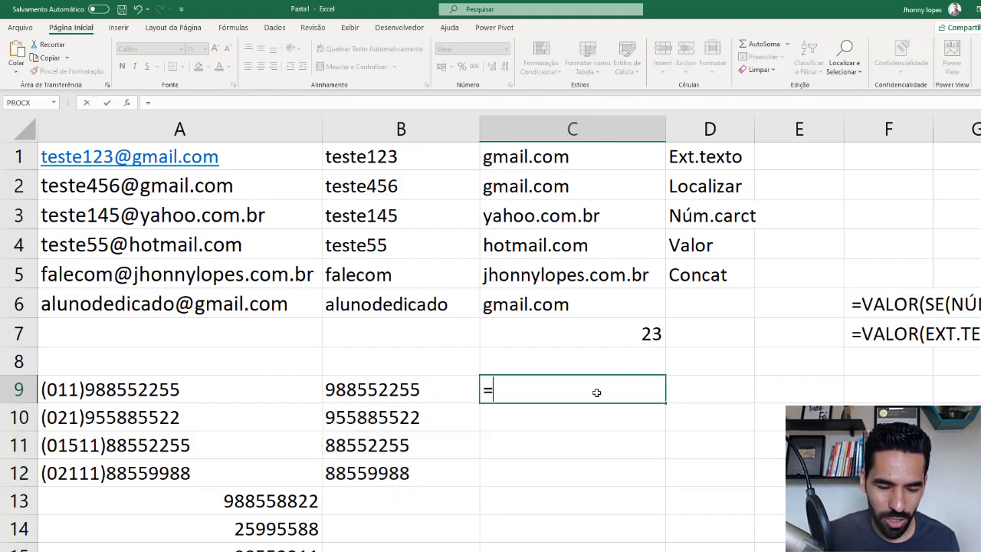
type("én")
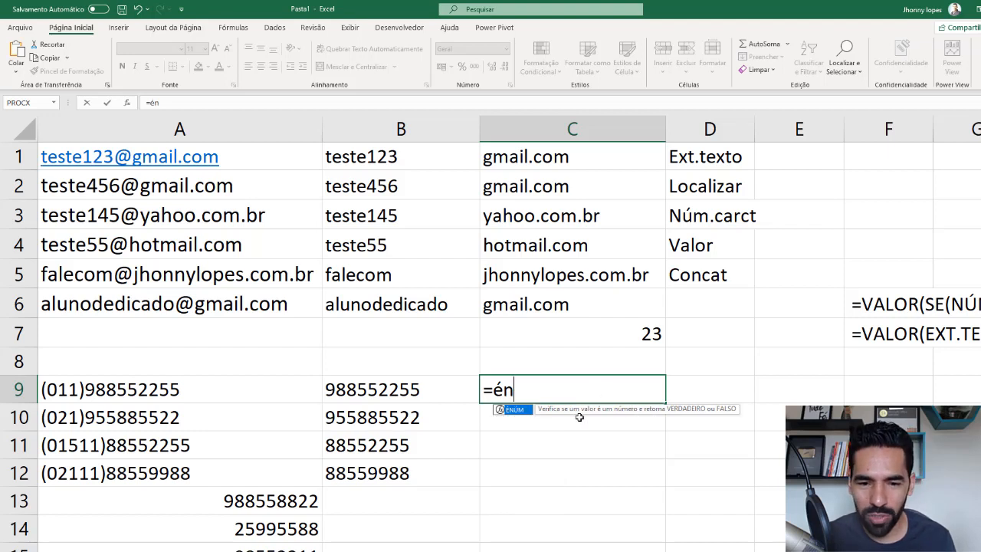
double_click(522, 417)
left_click(414, 390)
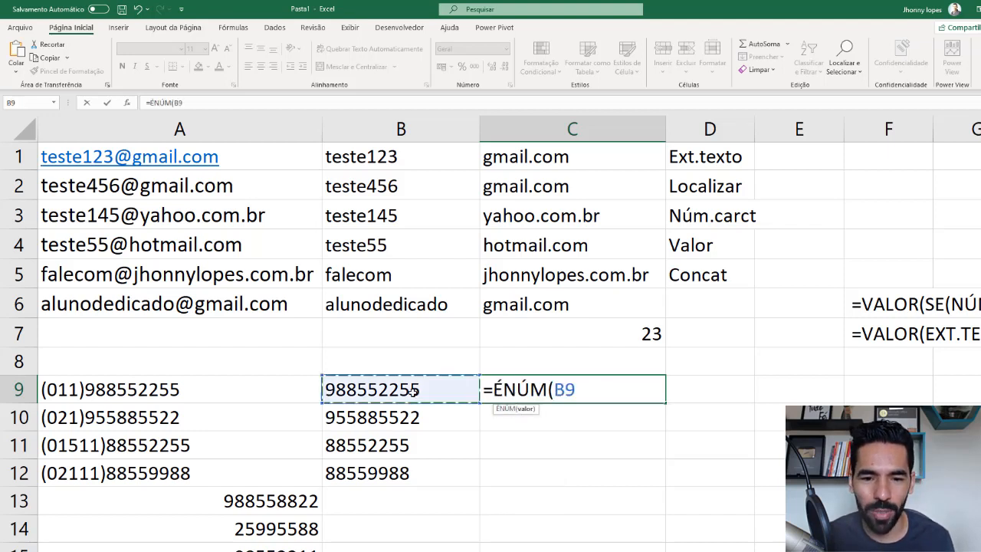
key("Return")
left_click(559, 380)
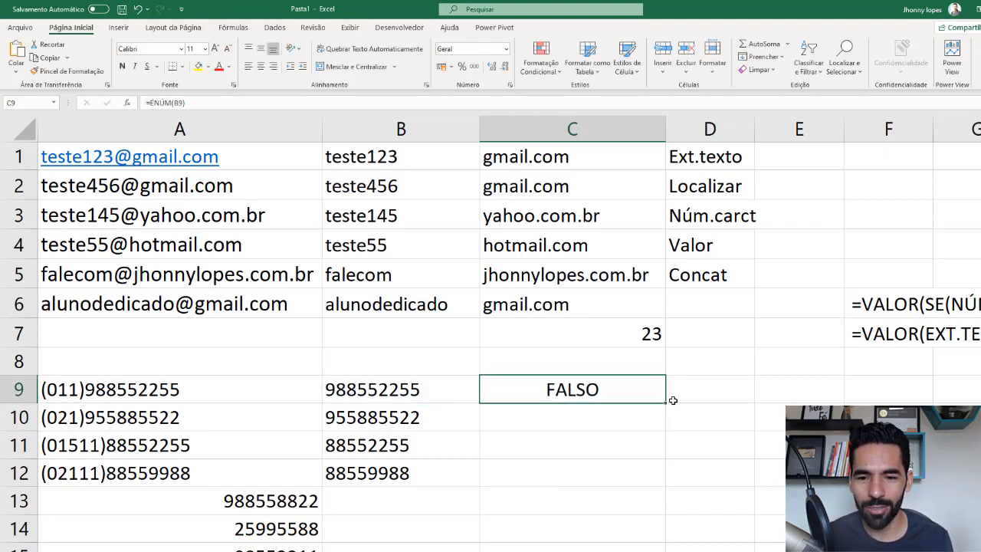
left_click_drag(664, 414, 653, 479)
double_click(367, 399)
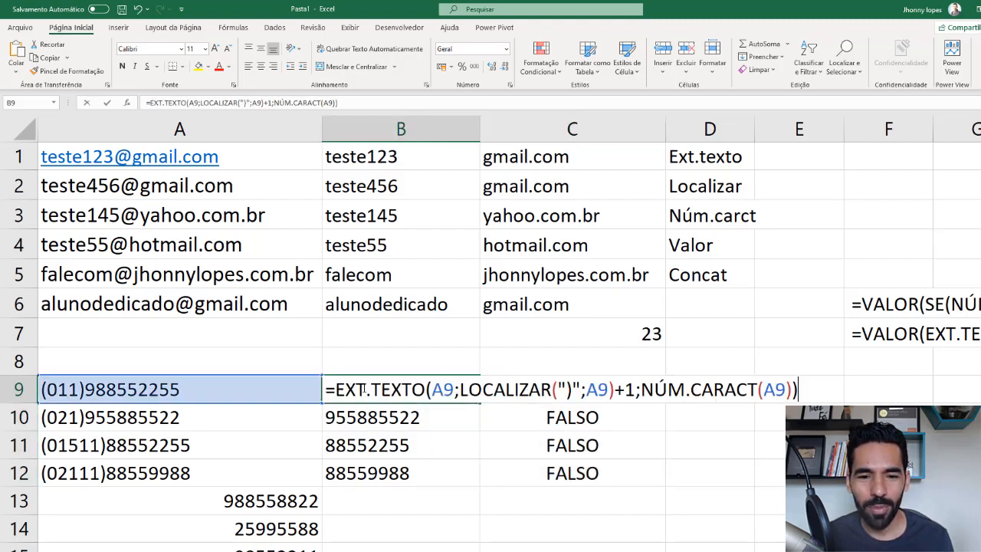
left_click(380, 390)
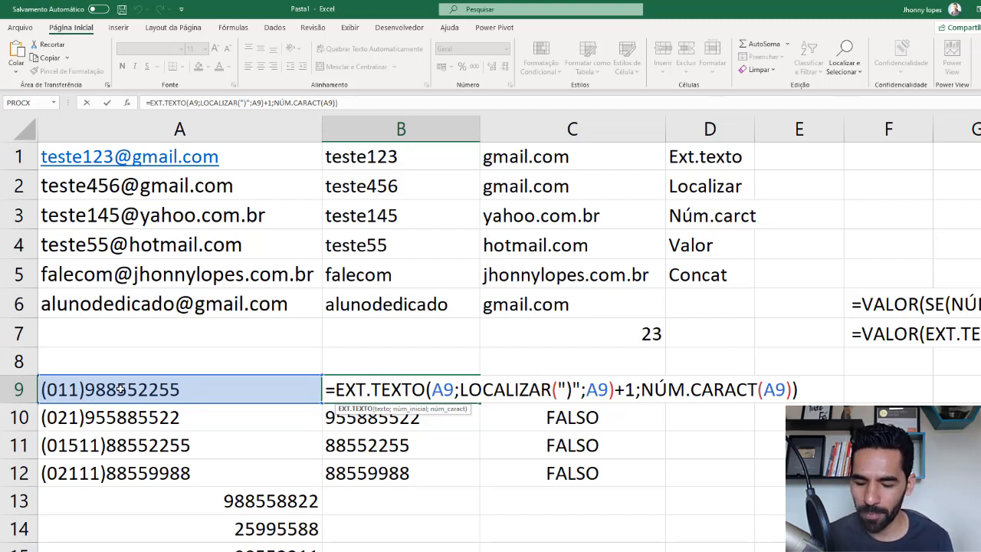
key("Return")
left_click(445, 386)
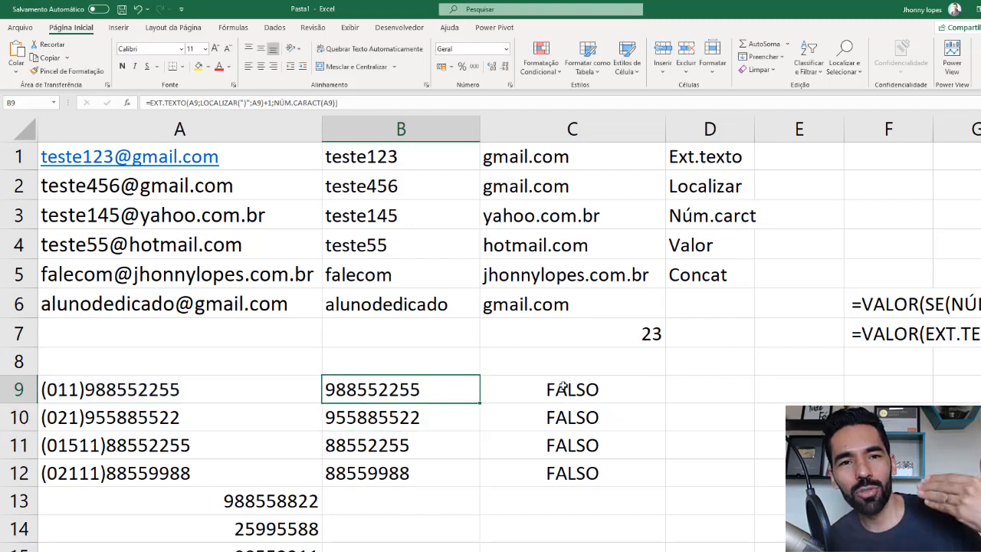
- Wrap the EXT.TEXTO formula in B9 in the VALOR function to convert its result to a number, and copy it down to B12
double_click(383, 385)
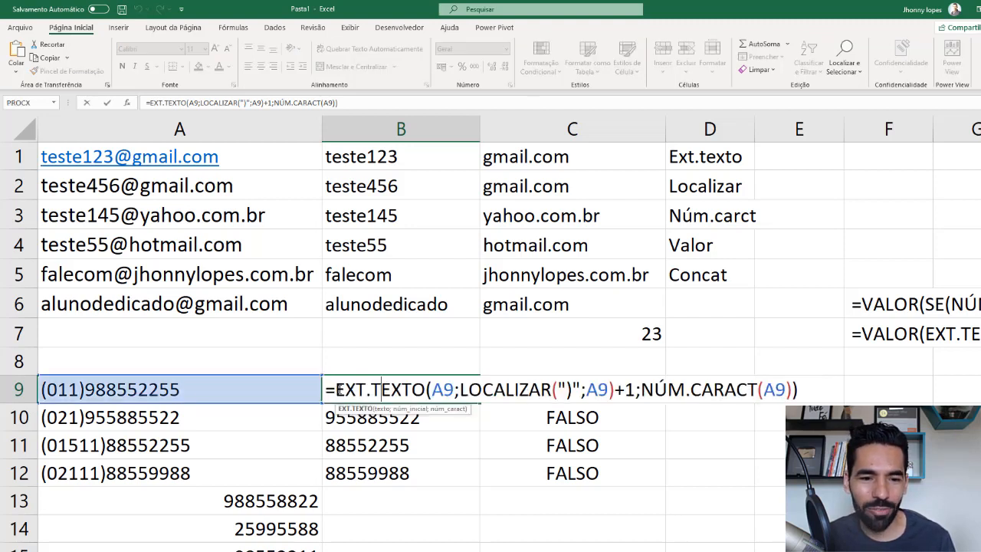
left_click(337, 389)
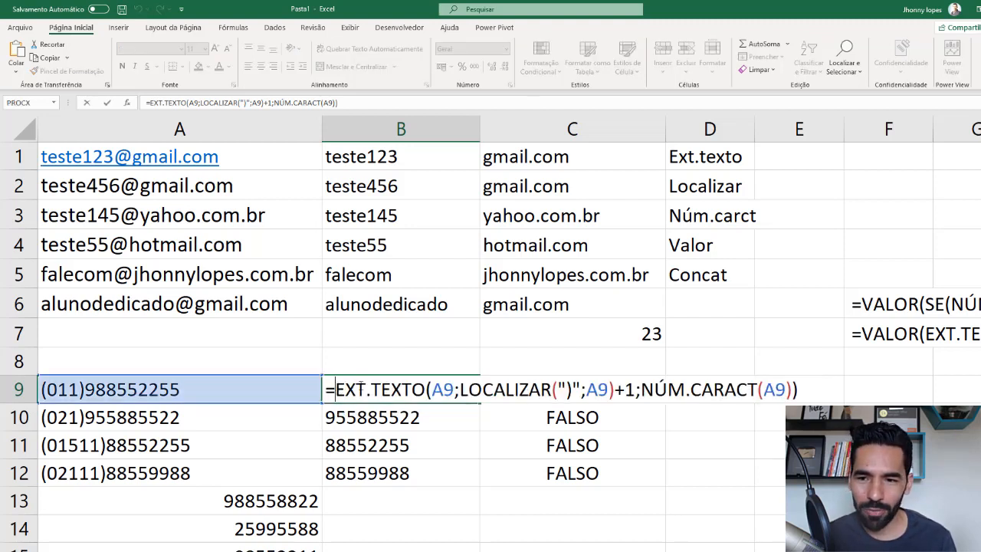
type("valor")
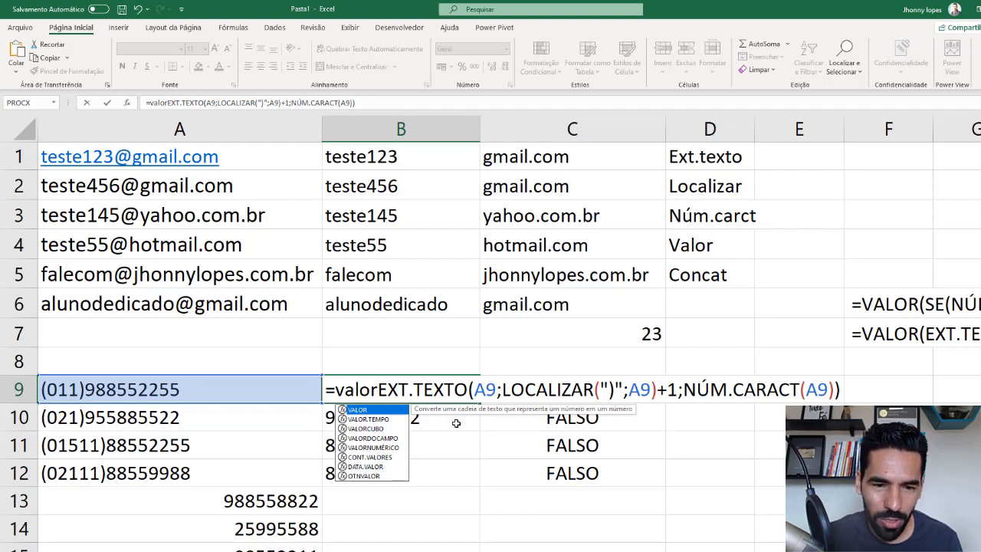
type("(")
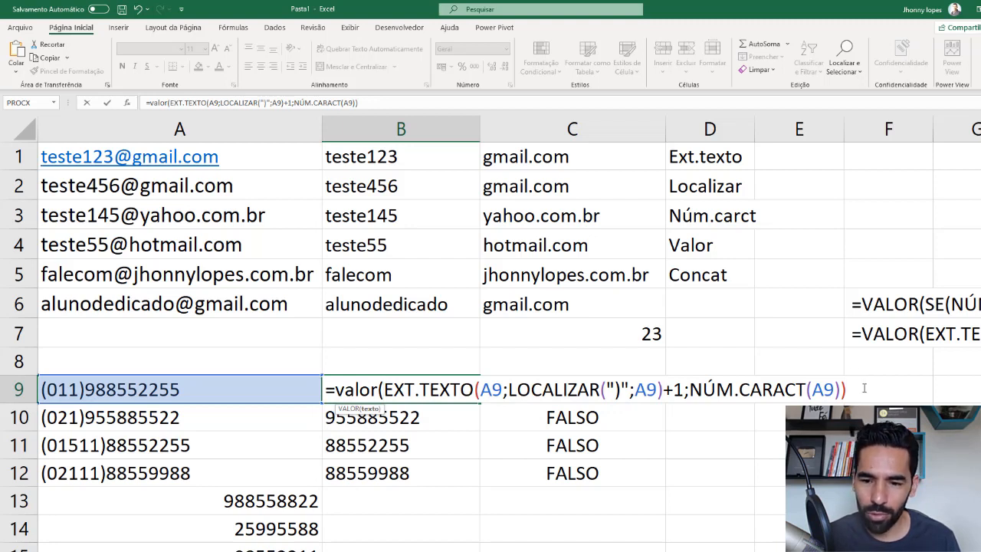
type(")")
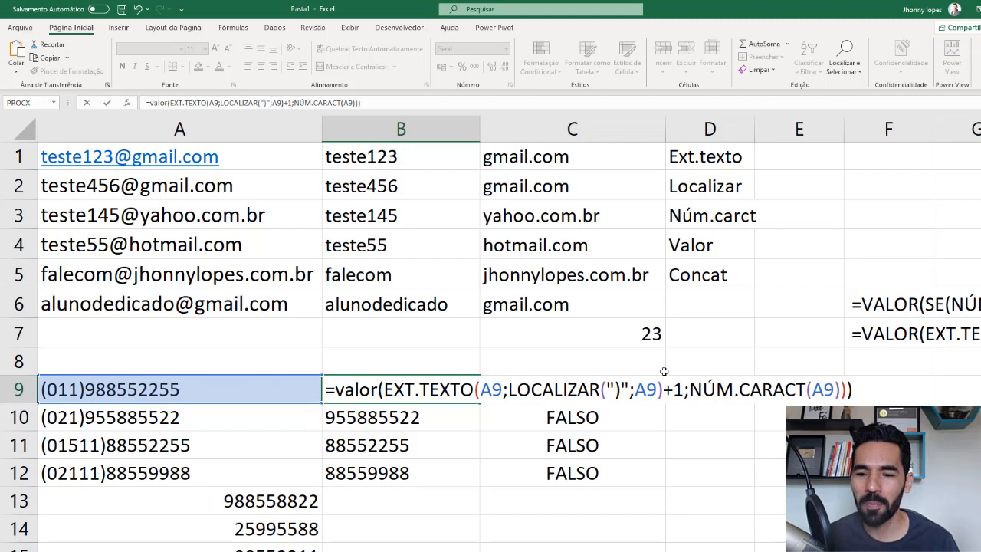
key("Return")
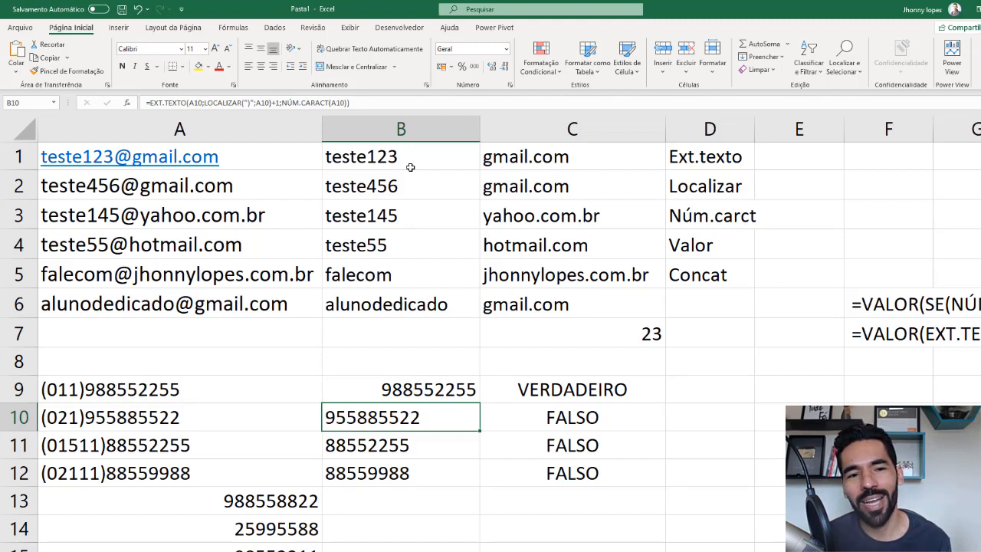
left_click(453, 389)
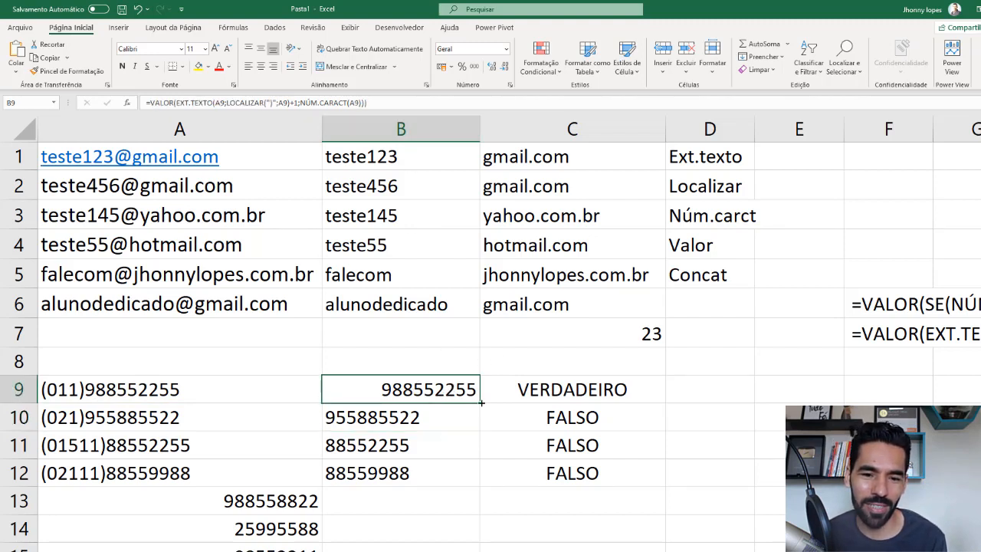
left_click_drag(480, 403, 480, 478)
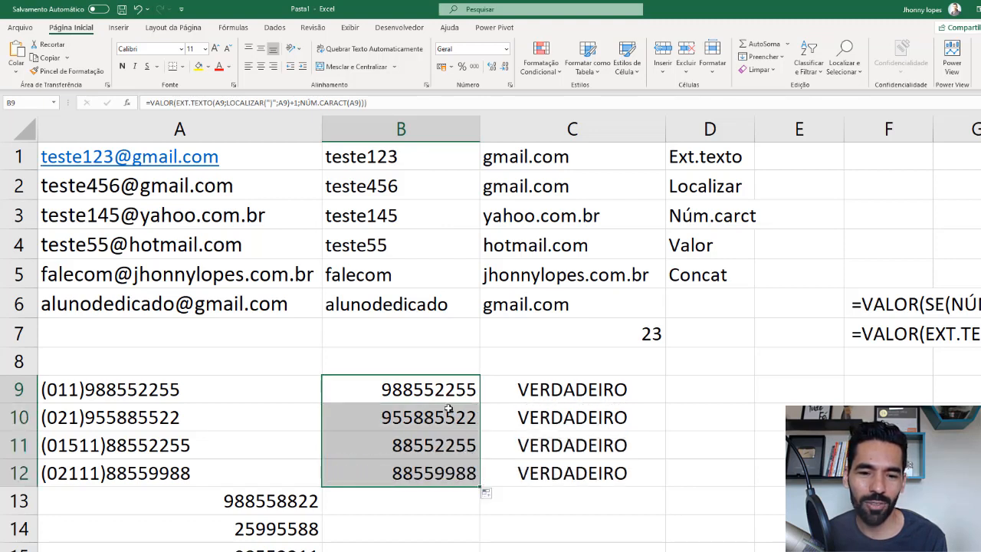
left_click(615, 439)
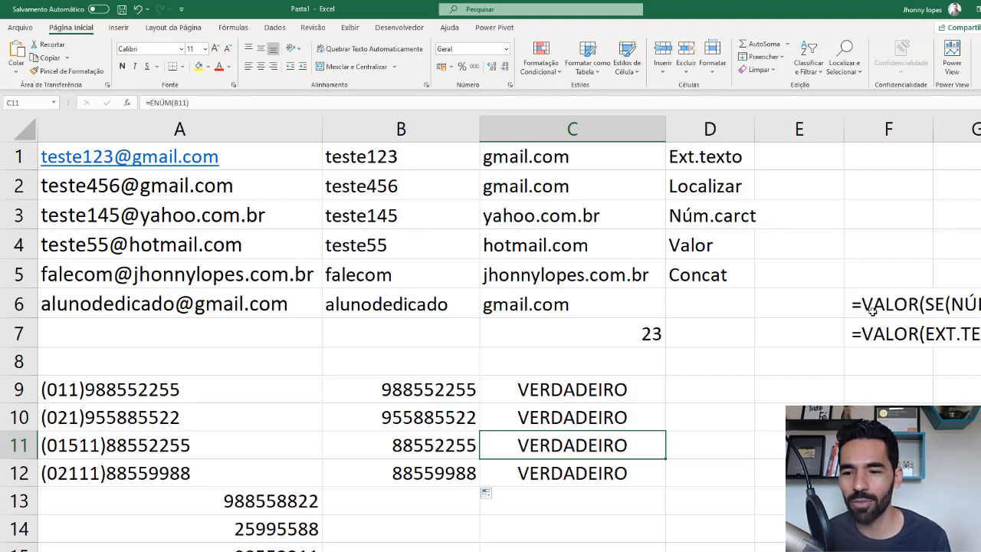
- Start an SE formula in B13 with NÚM.CARACT(A13)<=8 as the logical test
scroll(698, 390, "down", 2)
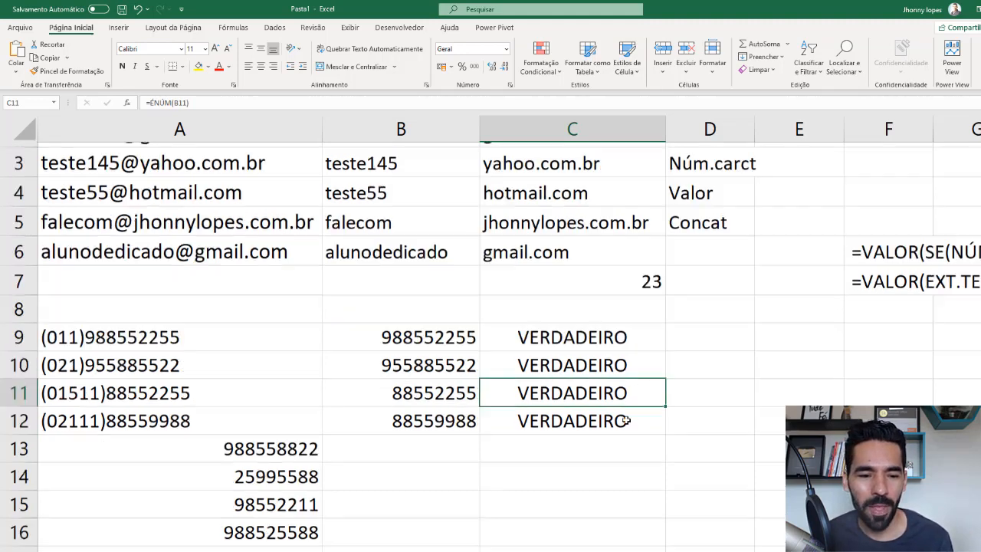
left_click(368, 326)
scroll(367, 326, "up", 1)
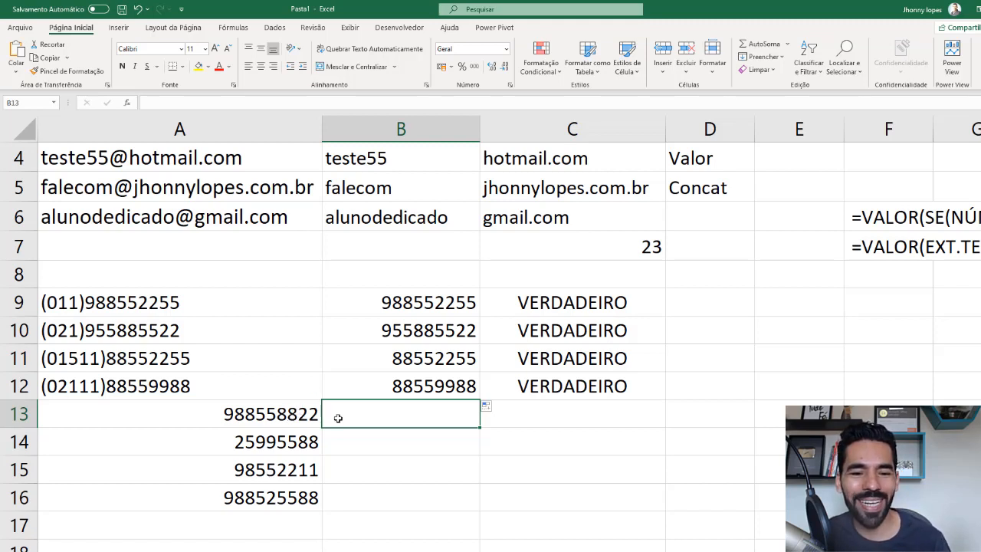
left_click(250, 414)
left_click(344, 410)
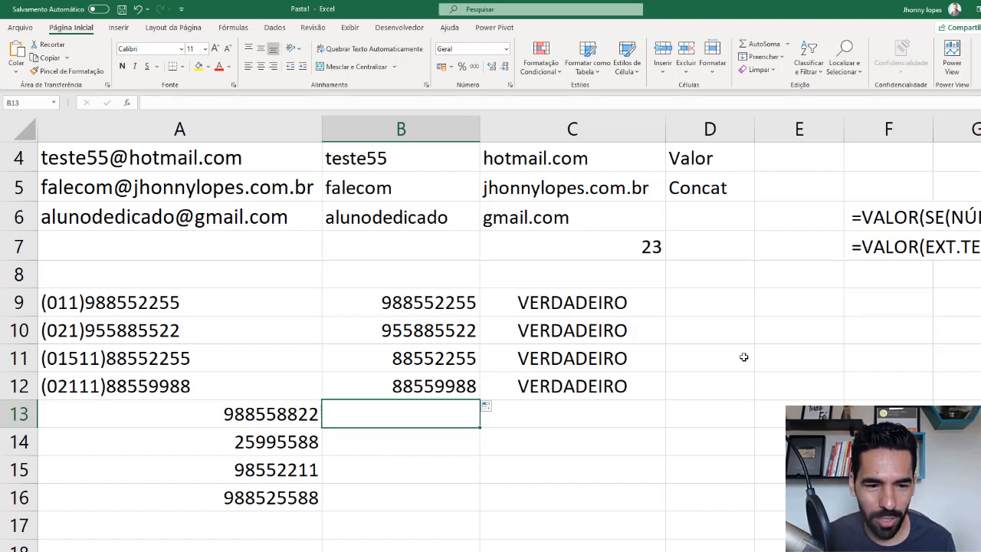
type("=se(")
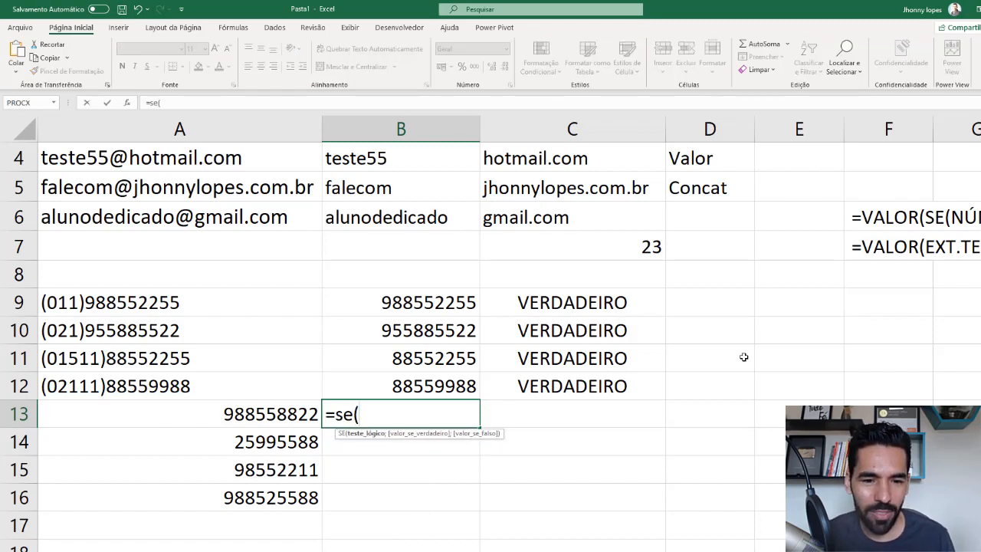
type("nú")
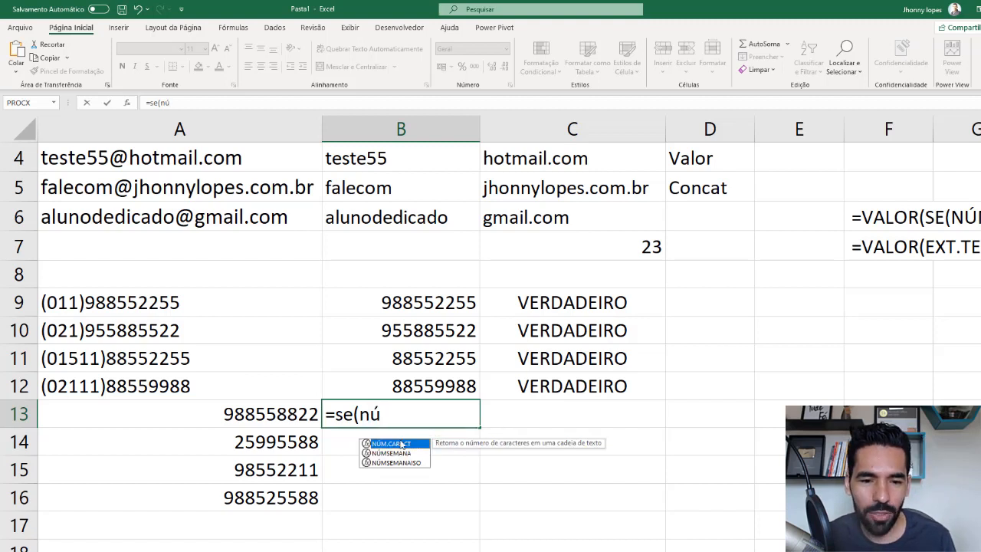
double_click(398, 438)
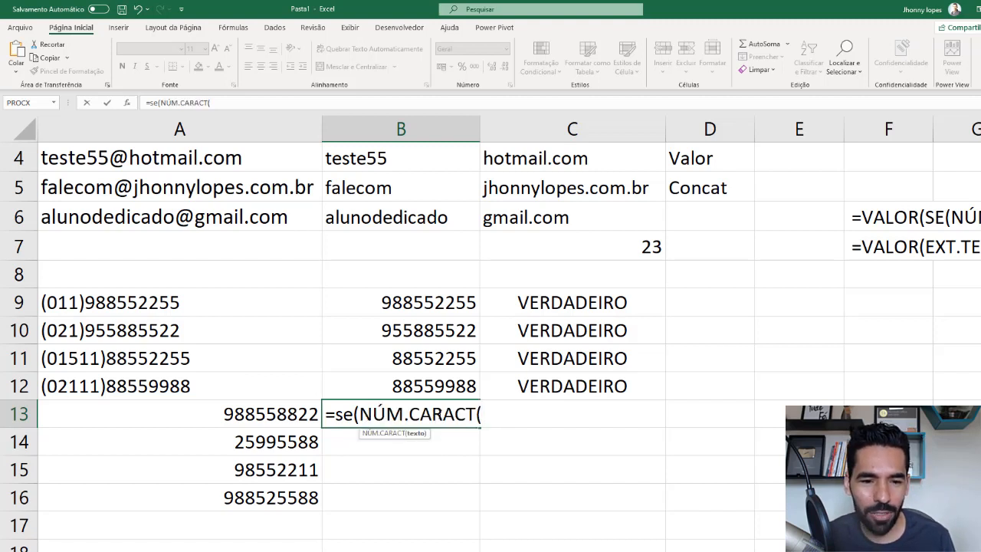
left_click(239, 411)
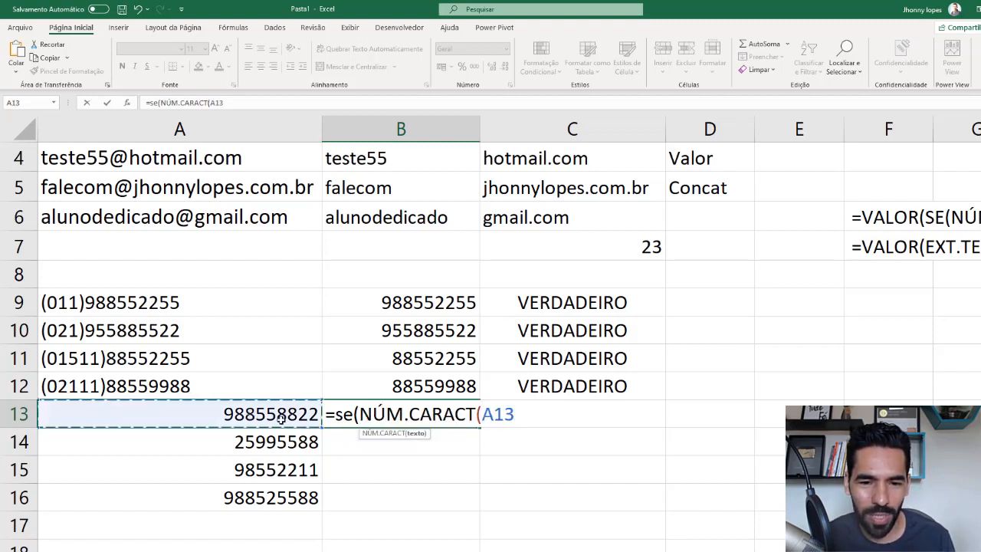
type(")")
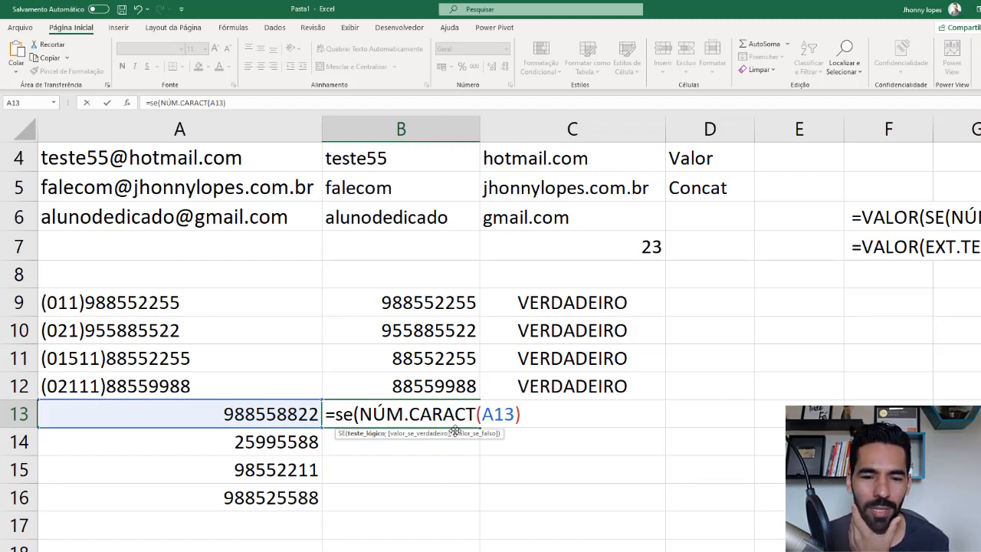
type("<=8")
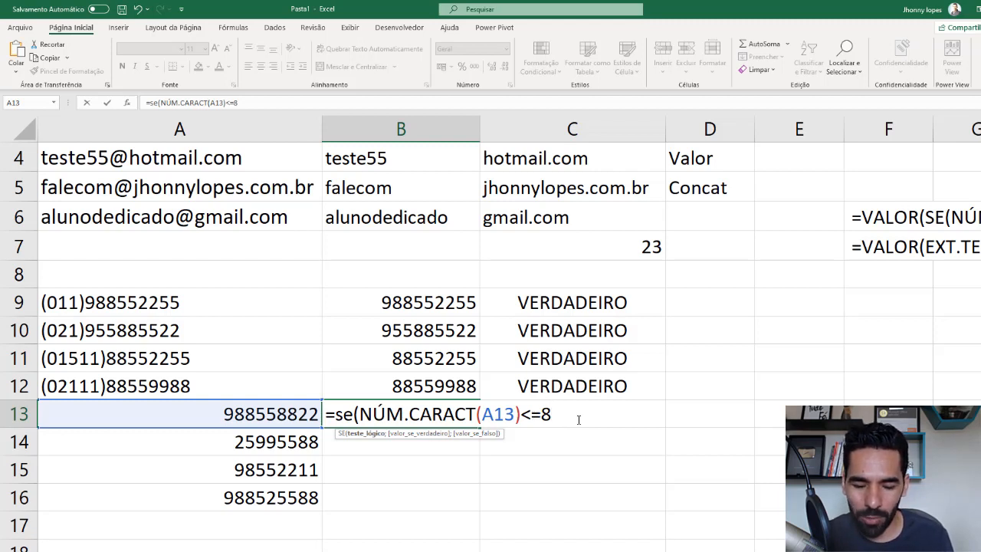
type(";")
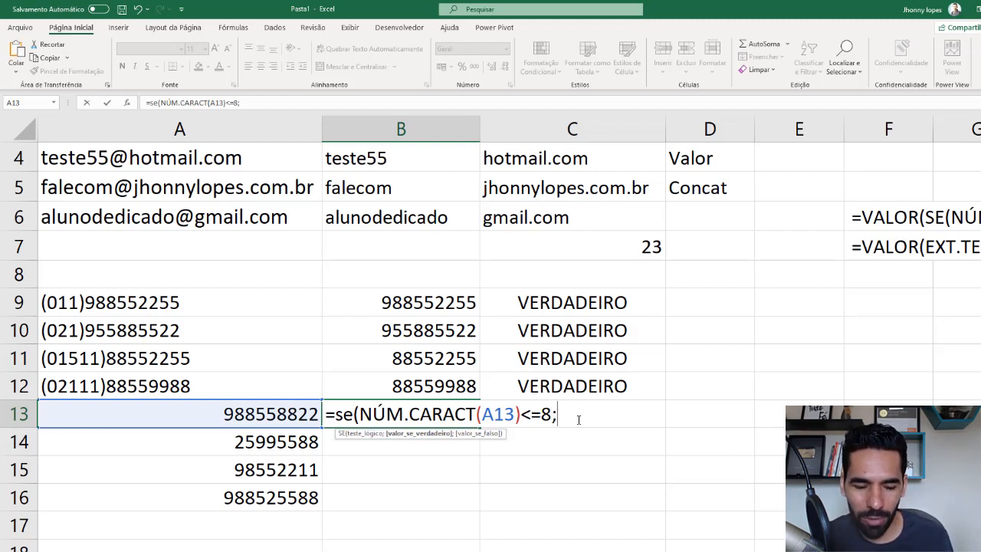
type("co")
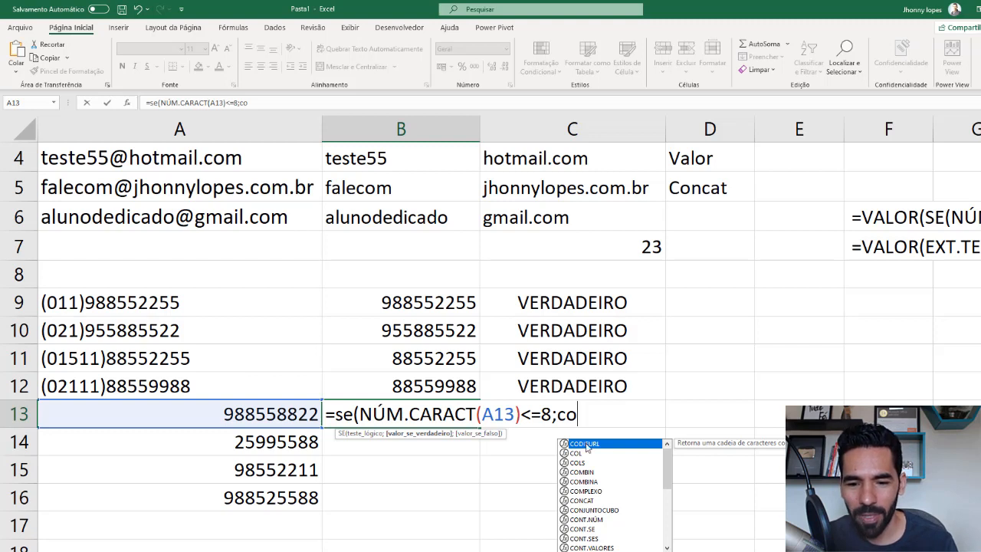
- Give CONCAT(9;A13) as the value if true in the B13 SE formula, prefixing short phone numbers with 9
double_click(584, 500)
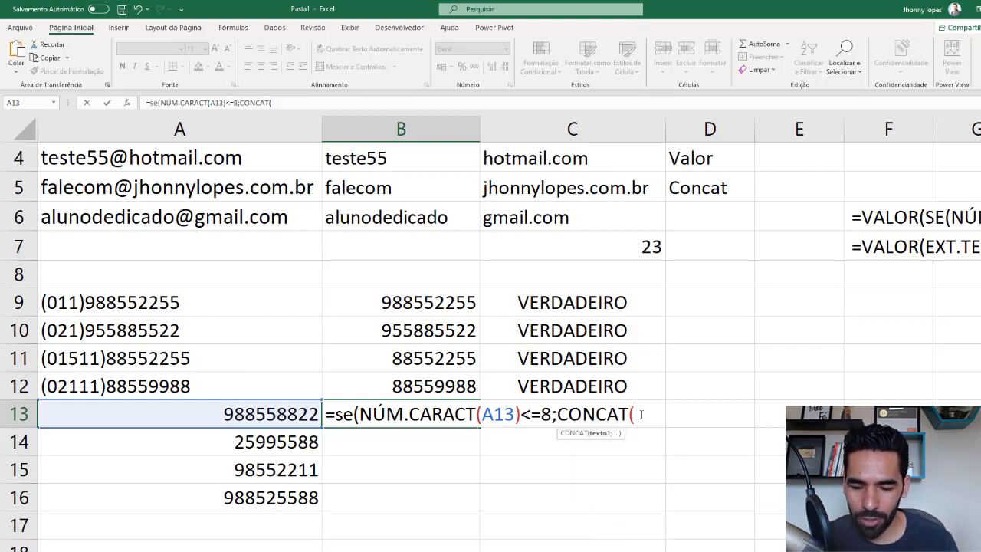
type("9")
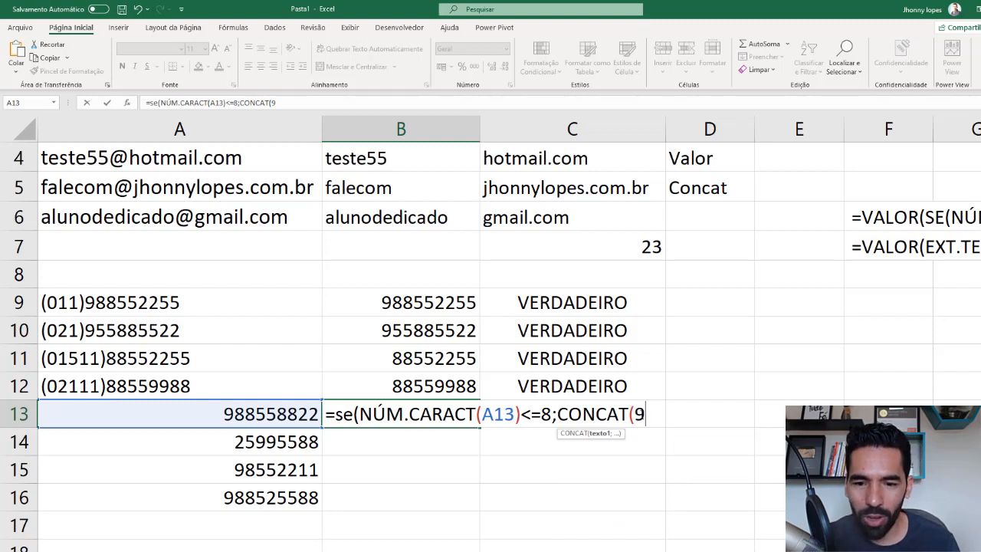
type(";")
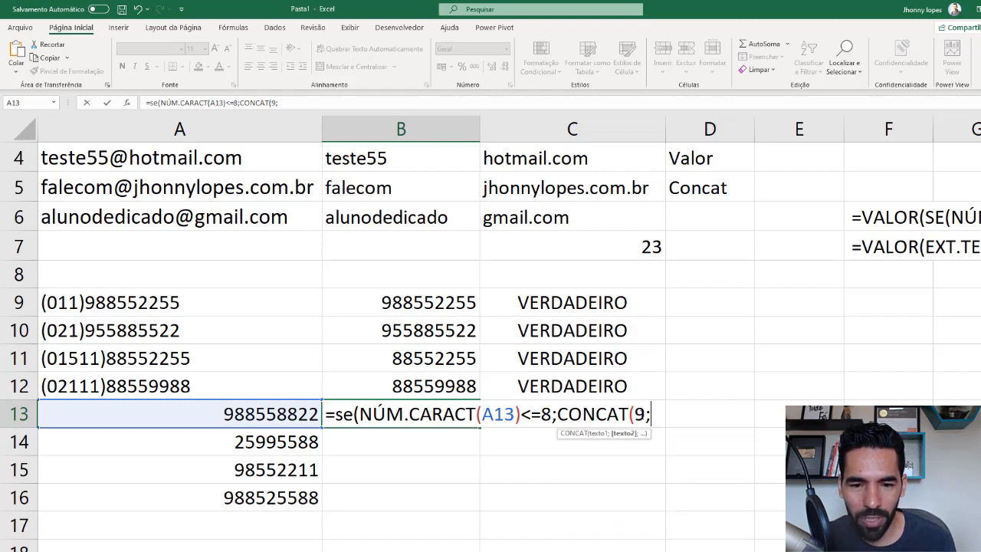
left_click(281, 410)
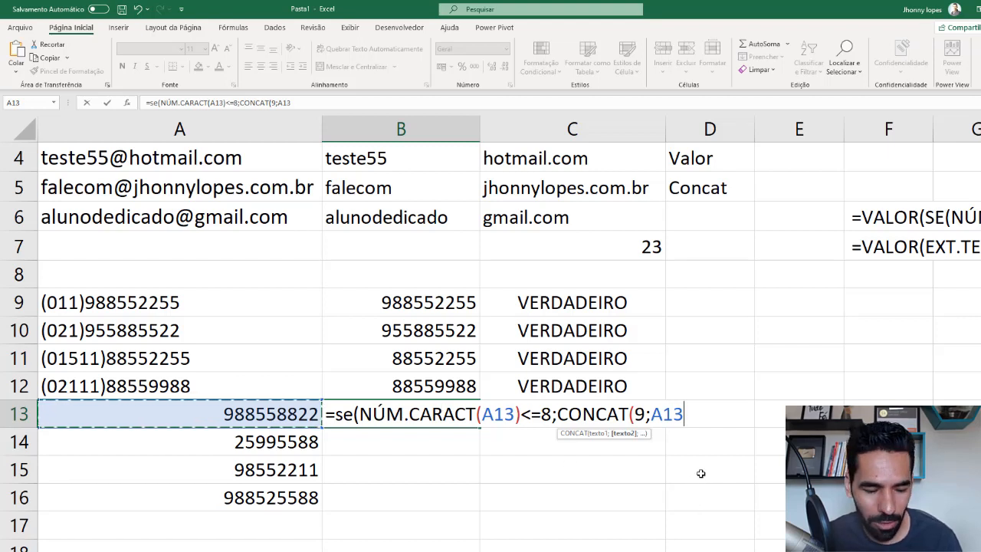
type(")")
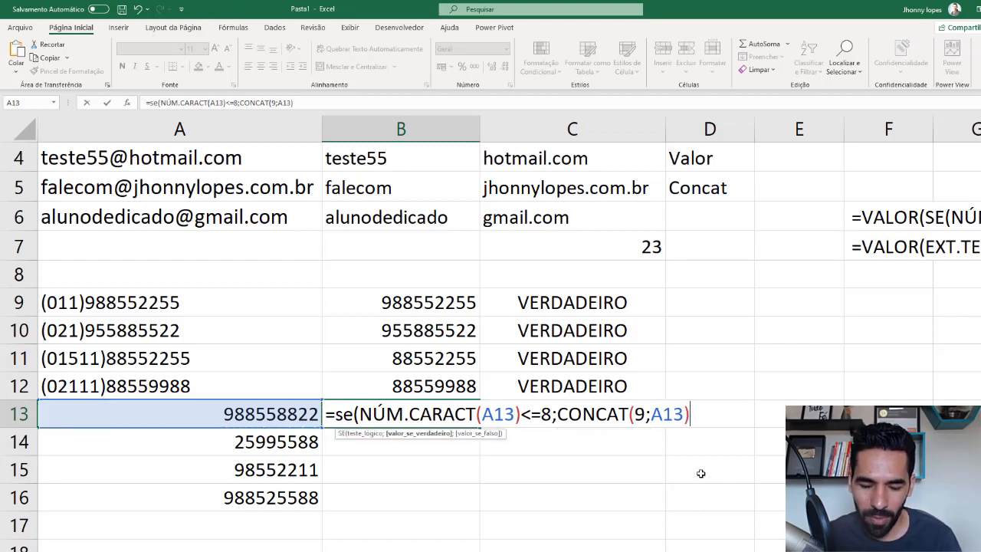
type(";")
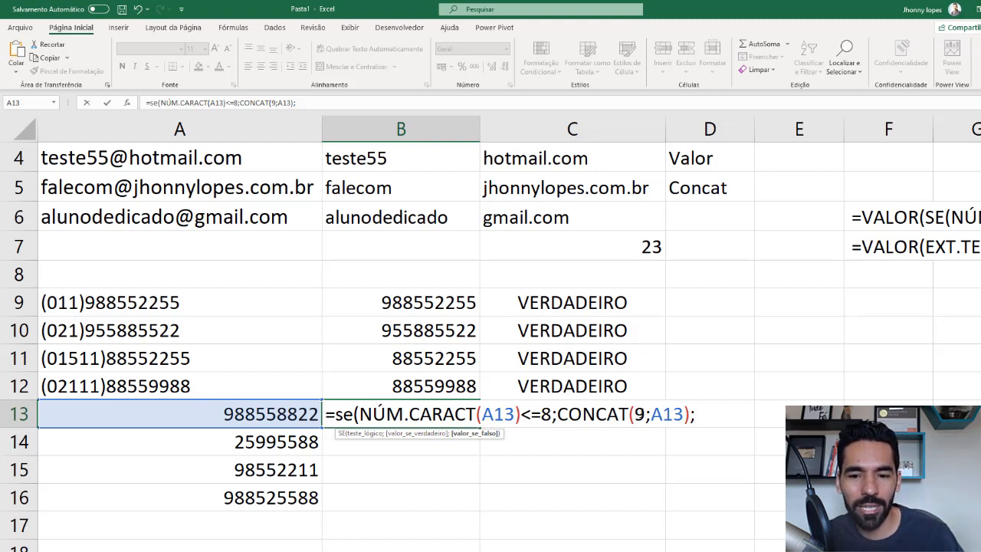
- Complete the B13 SE formula with A13 as the value if false and copy it down to B16
left_click(261, 414)
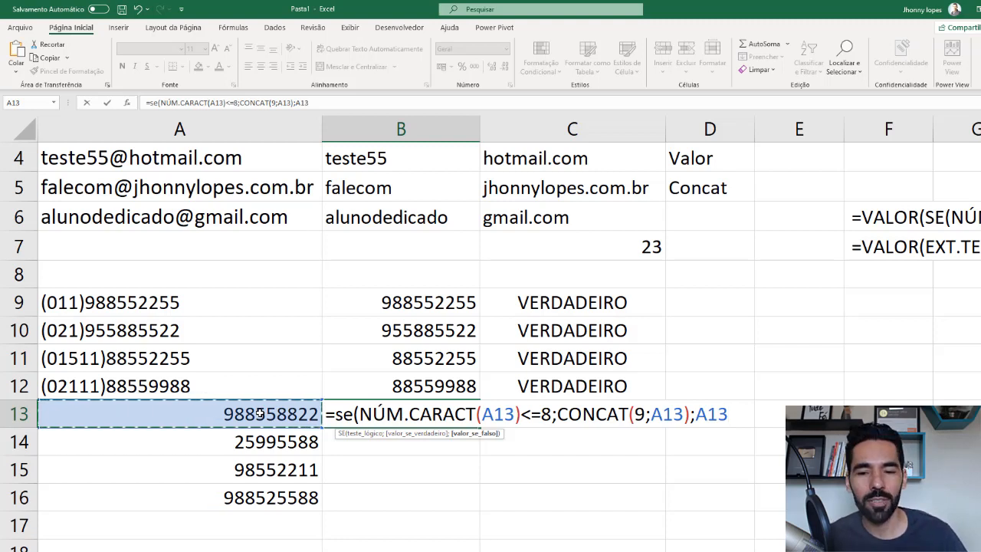
type(")")
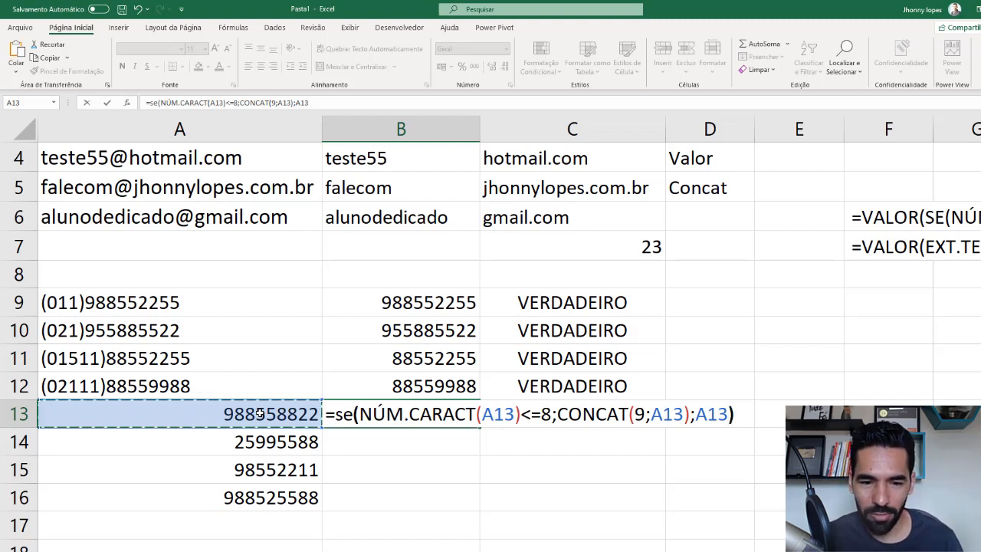
key("Return")
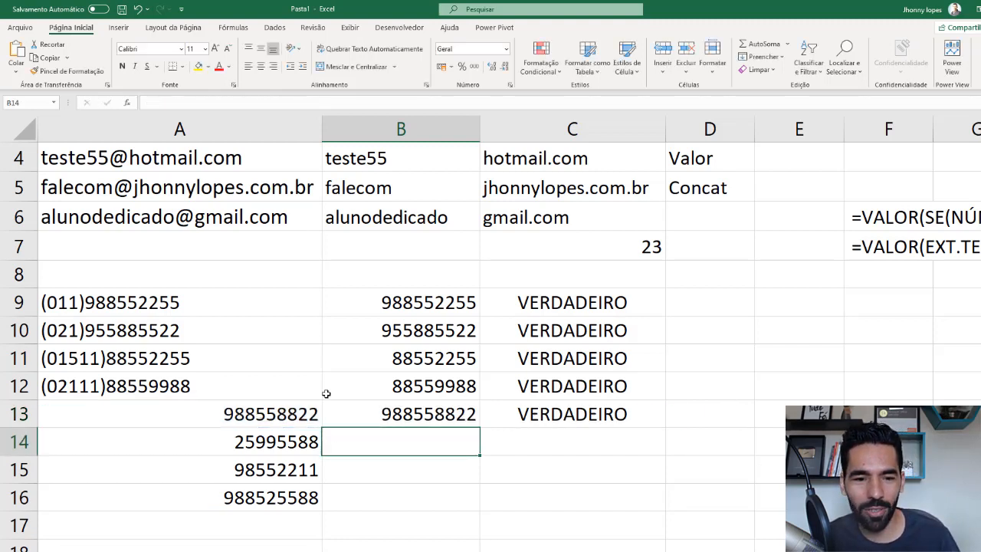
left_click(395, 411)
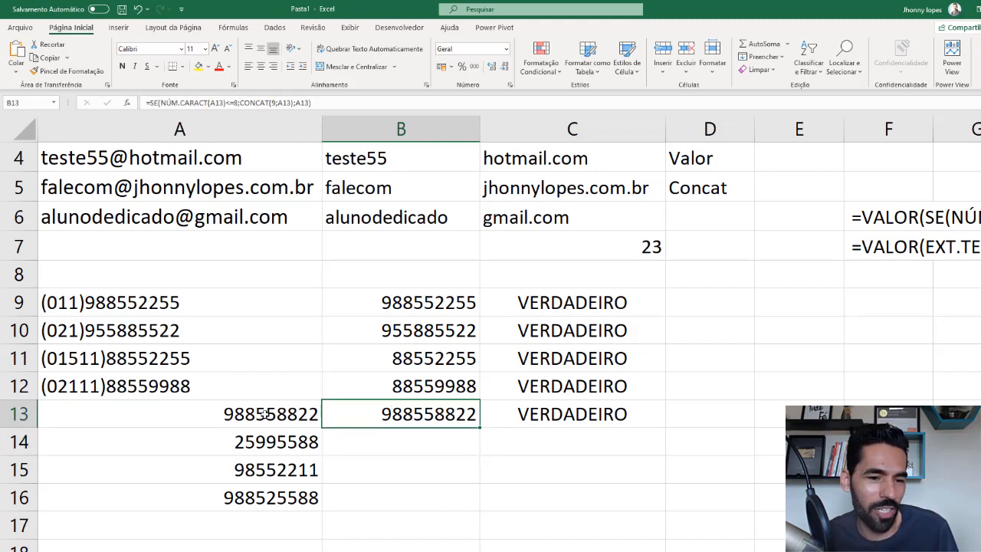
left_click_drag(478, 427, 475, 502)
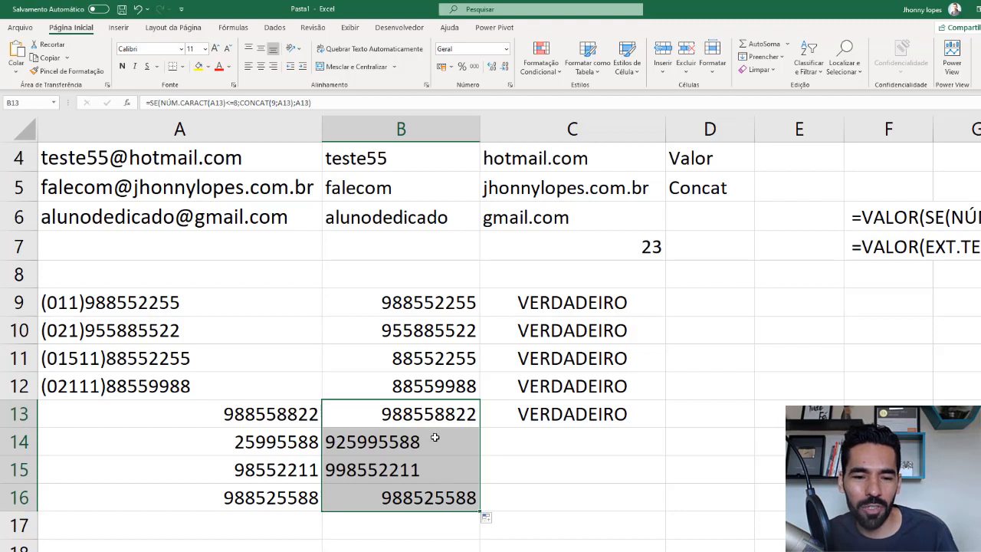
key("shift+Up")
left_click(414, 412)
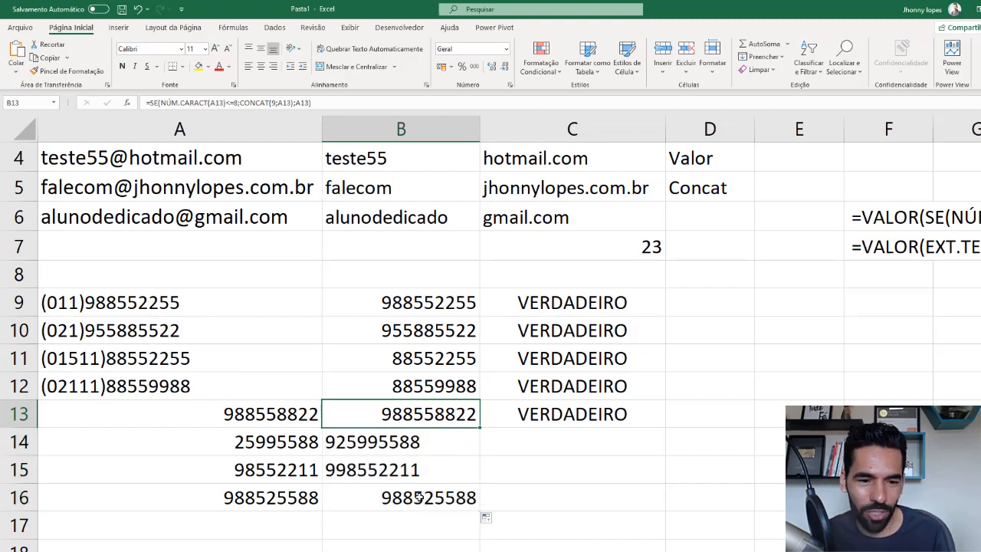
- Copy the ÉNÚM check in C13 down to C16 to test the column B results
left_click(339, 444)
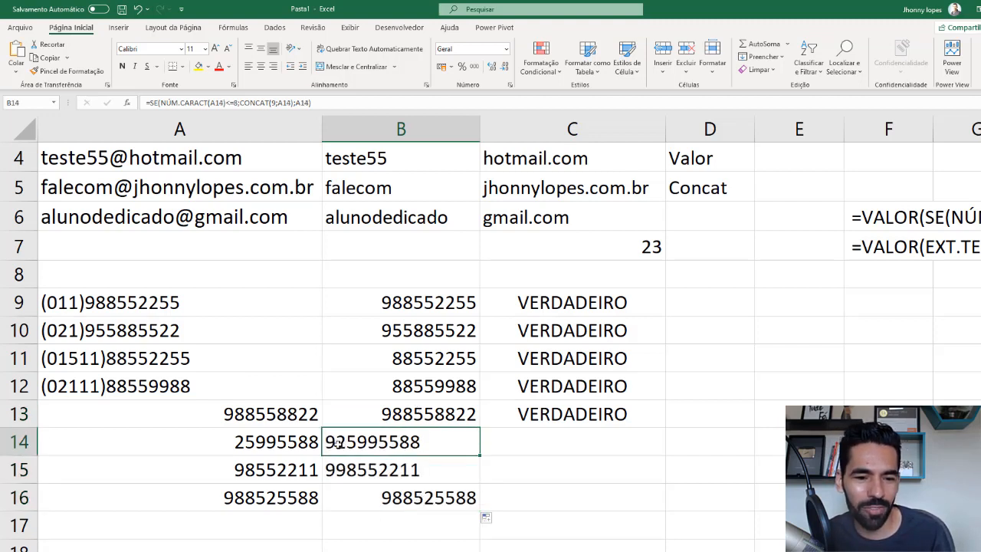
left_click(339, 468)
left_click(381, 415)
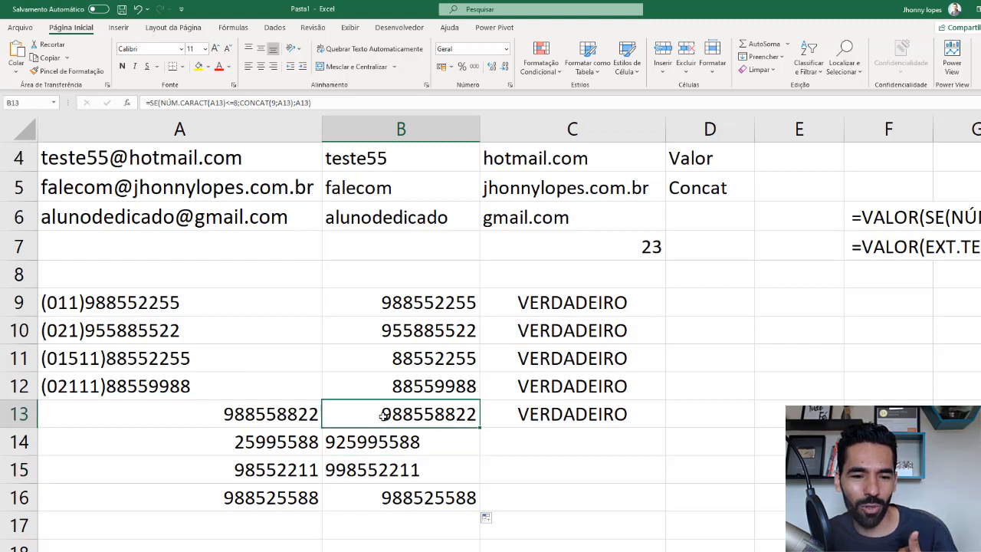
left_click(304, 415)
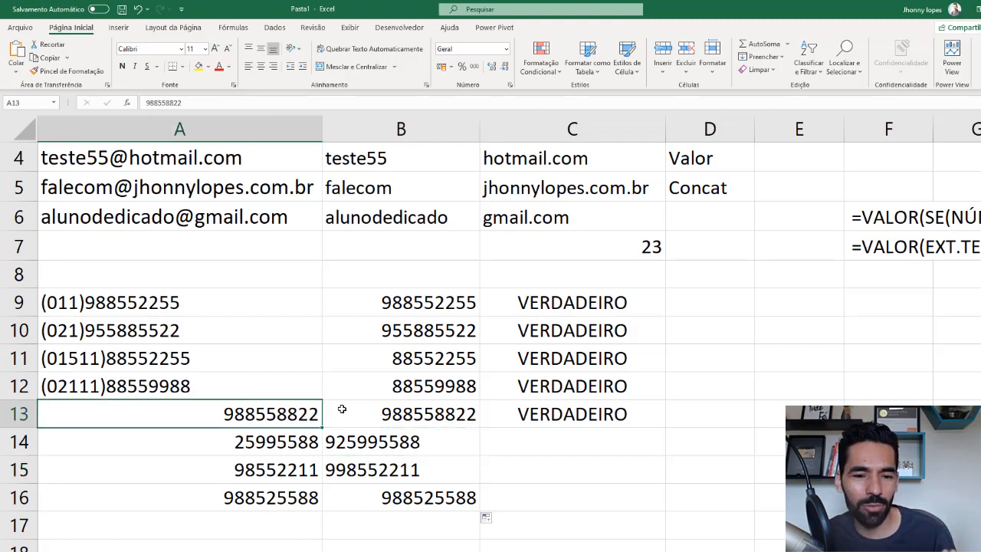
left_click(369, 415)
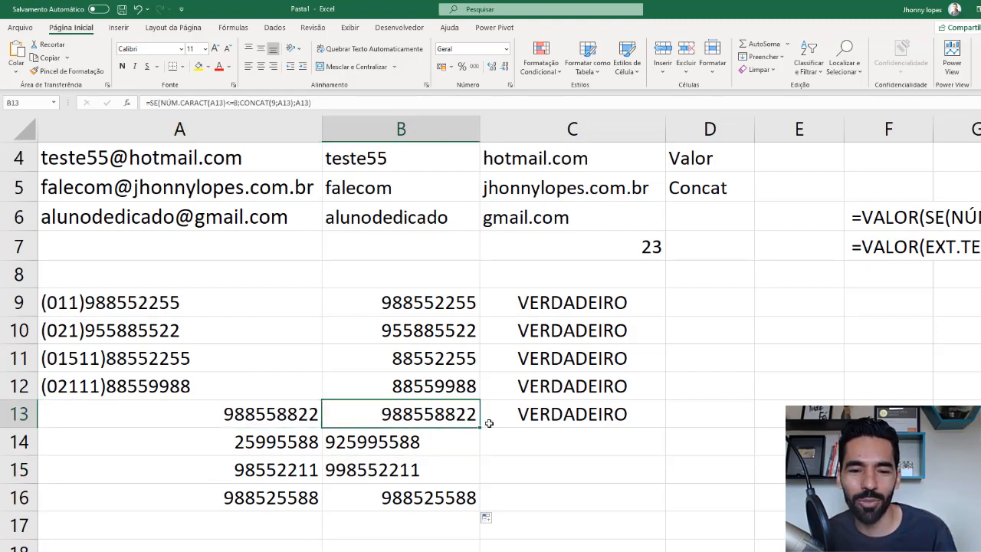
left_click(617, 415)
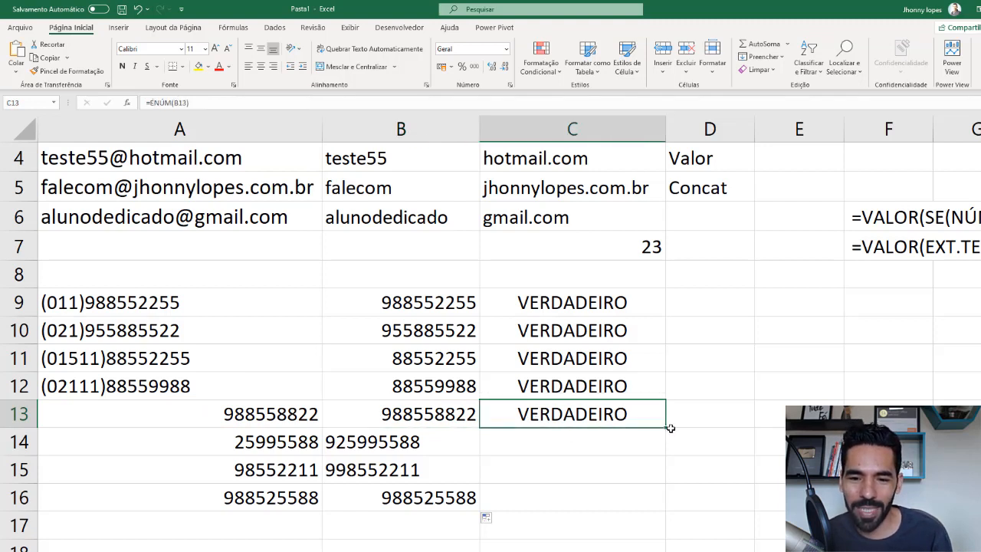
left_click_drag(665, 427, 658, 517)
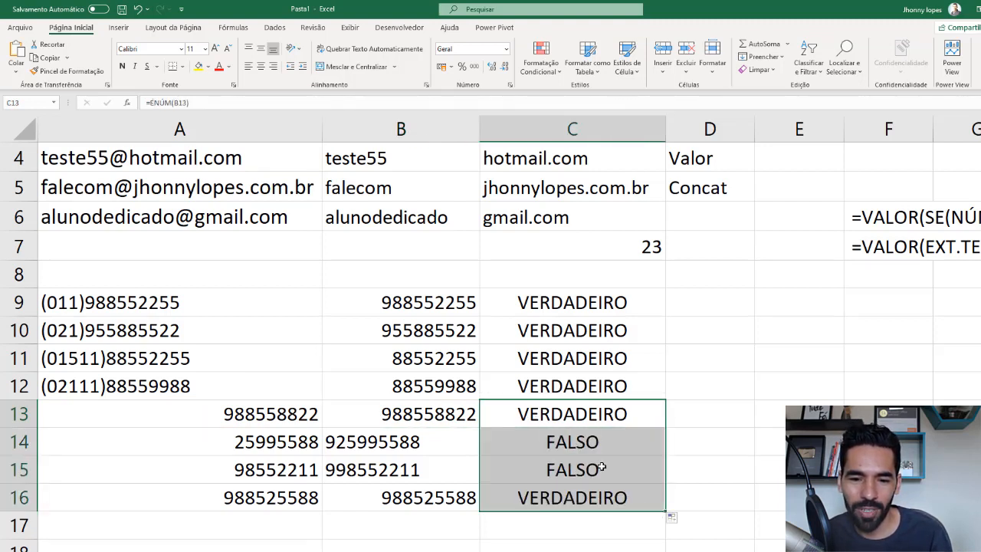
left_click(574, 451)
- Wrap the SE formula in B13 in the VALOR function to convert its result to a number
left_click(433, 433)
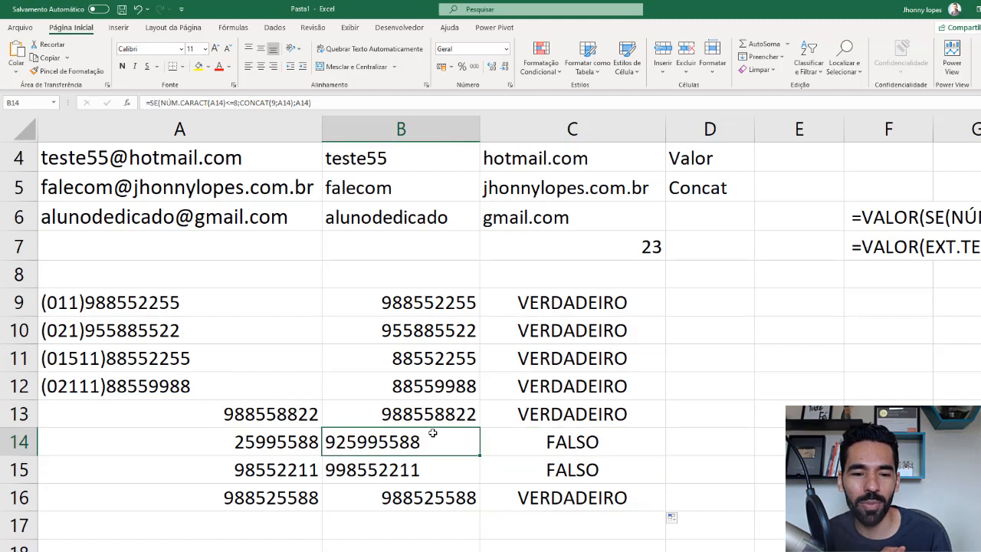
left_click(420, 413)
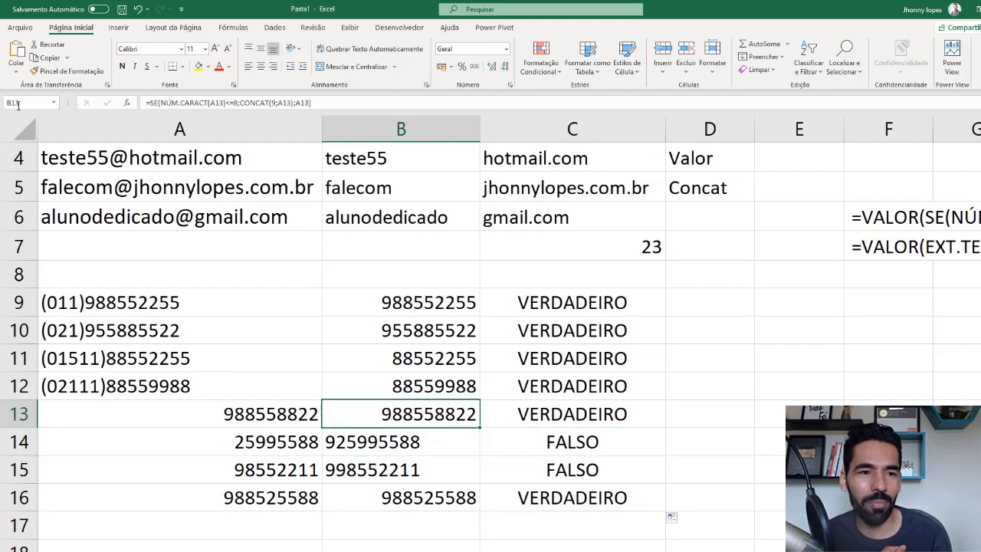
double_click(391, 404)
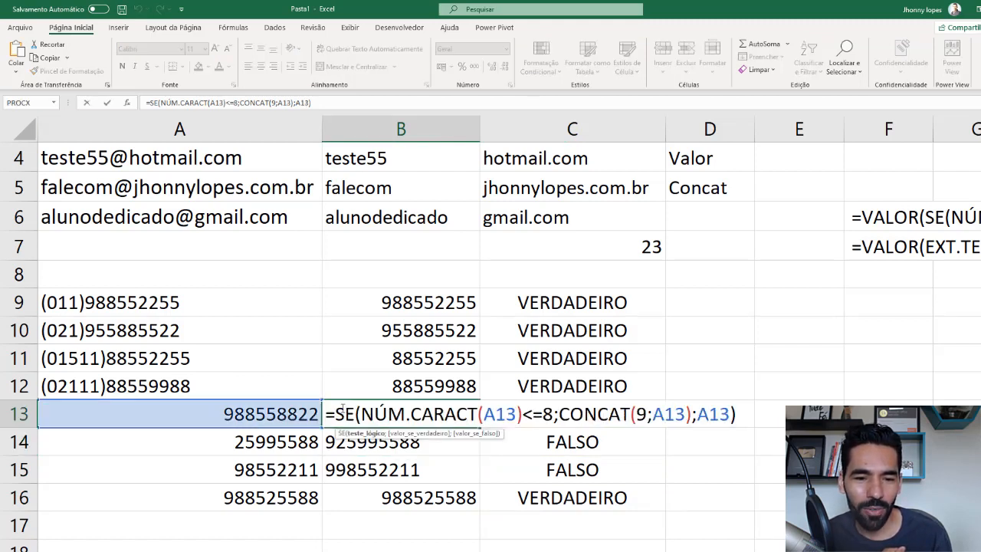
left_click(338, 412)
type("va")
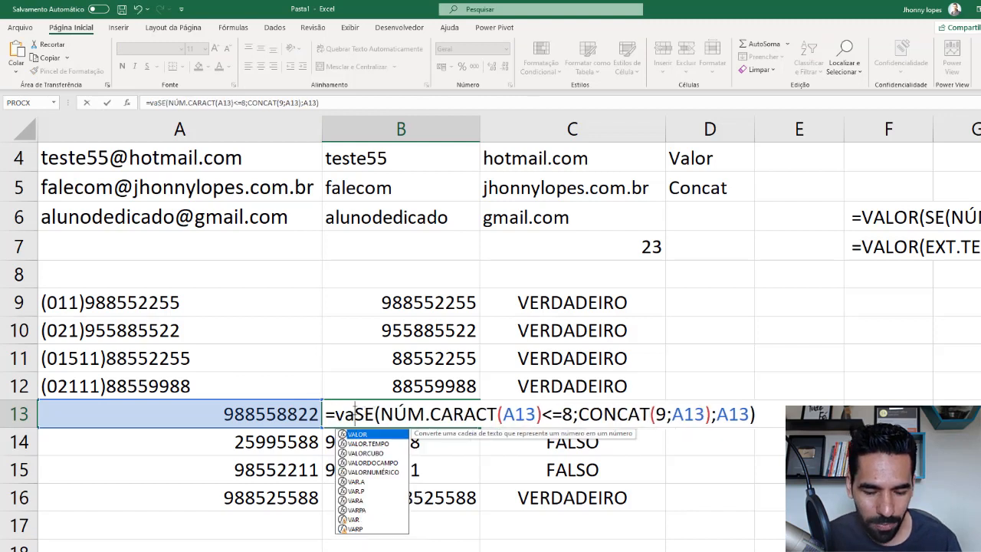
type("lor(")
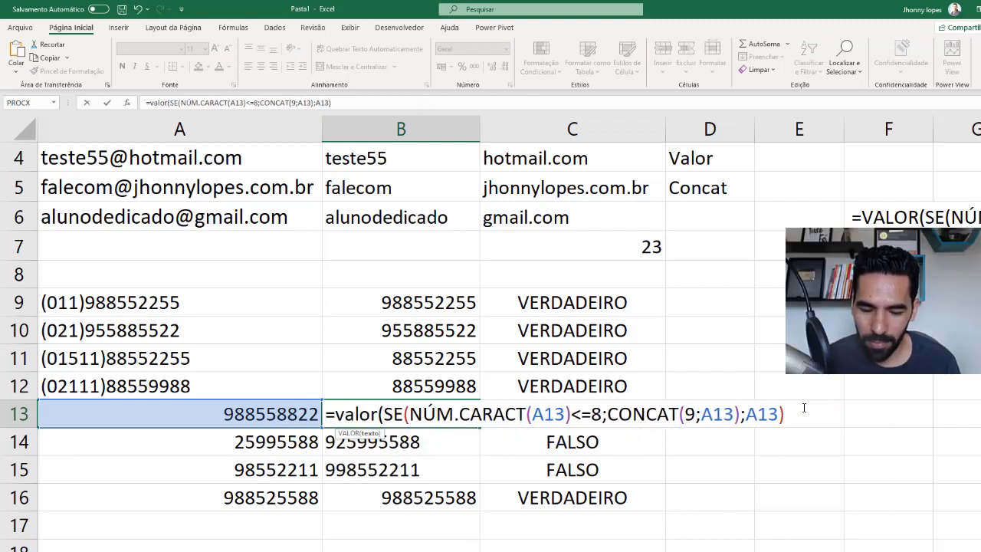
type(")")
key("Return")
key("Up")
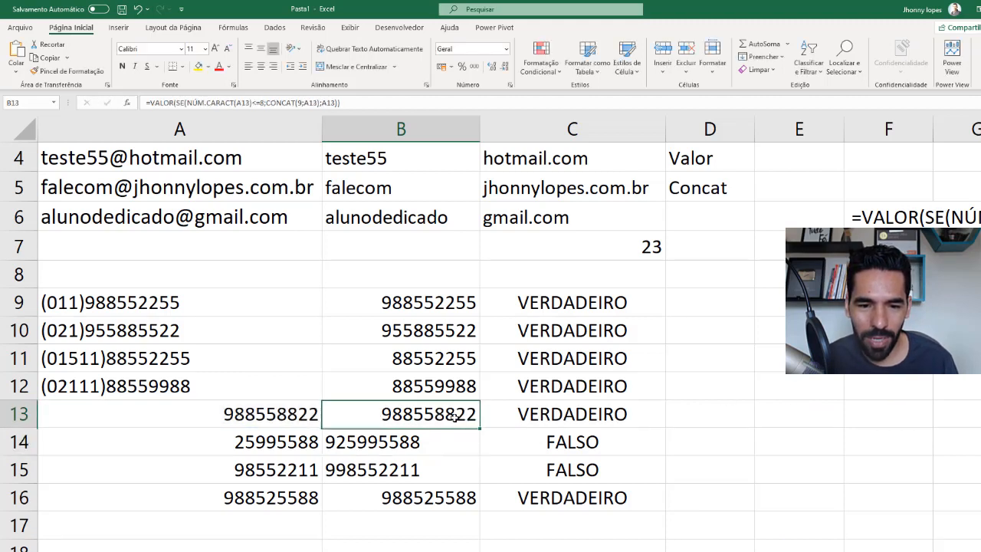
- Copy the VALOR formula from B13 down to B16 and check the cells in rows 14 and 15
left_click_drag(480, 430, 483, 512)
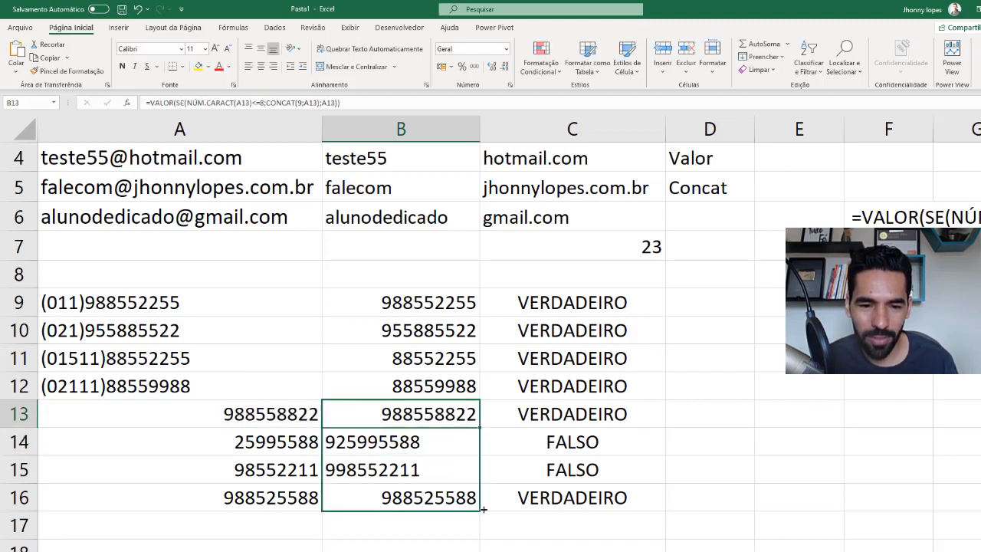
left_click(434, 442)
key("Down")
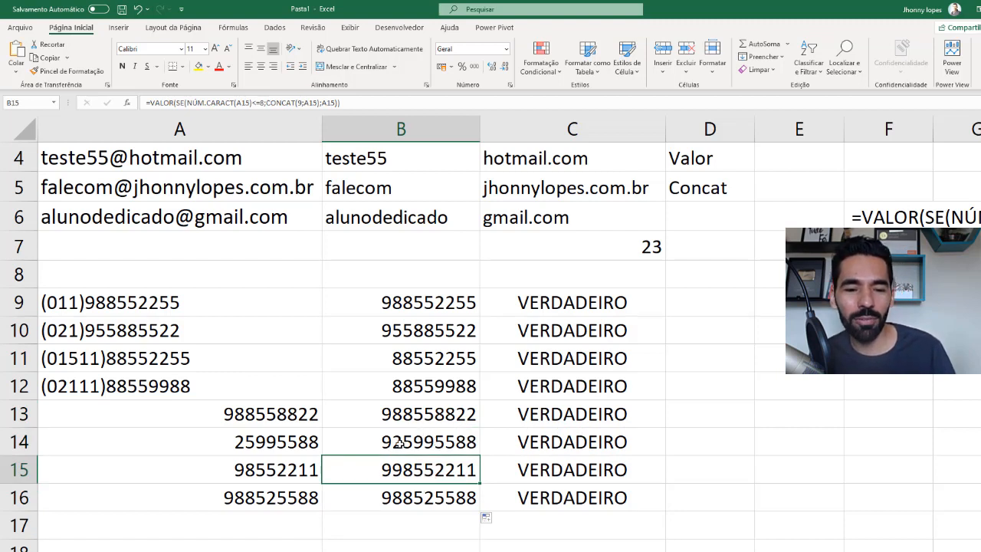
left_click(341, 442)
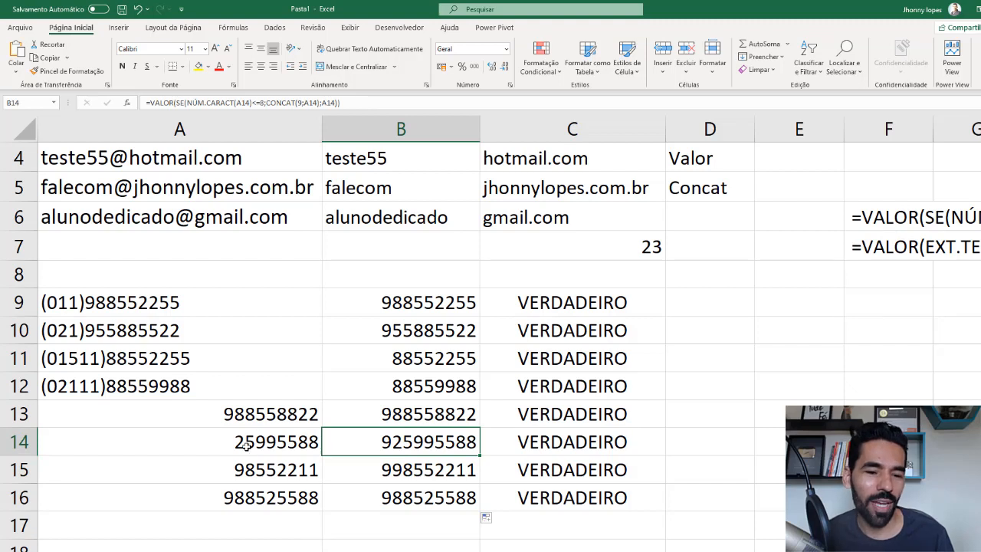
- Shorten the phone number in A14 by deleting its last two digits, and check the formula result in B14
left_click(275, 441)
double_click(301, 442)
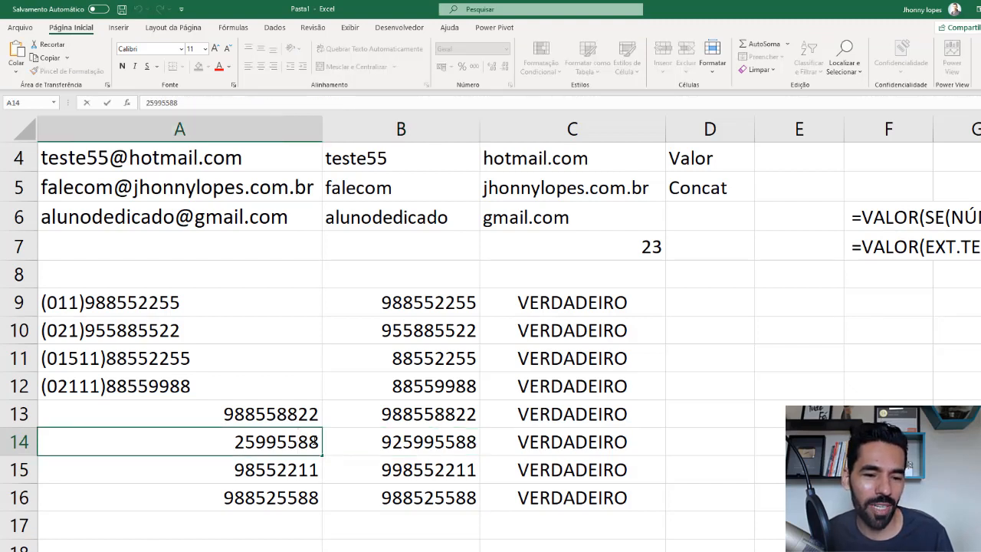
key("BackSpace")
key("BackSpace")
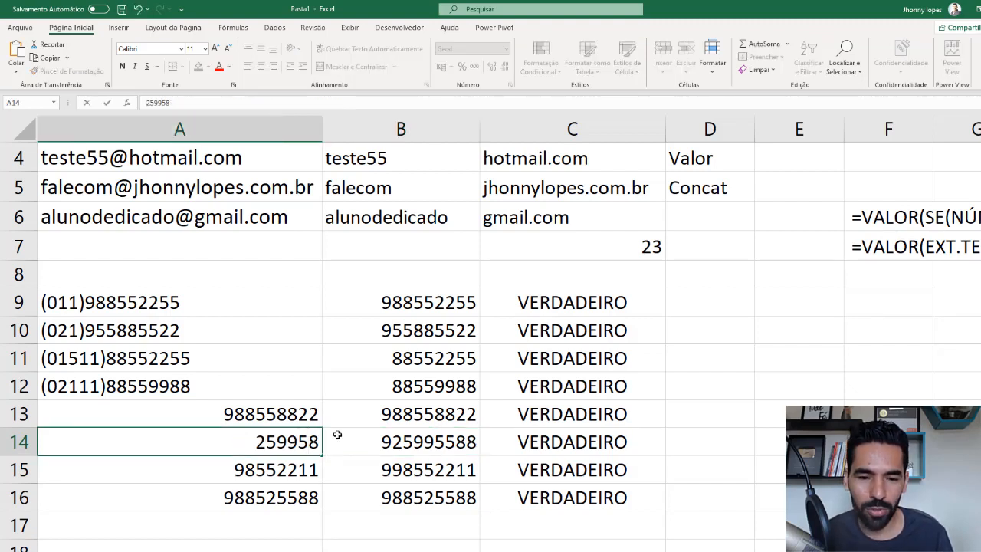
key("Return")
left_click(449, 439)
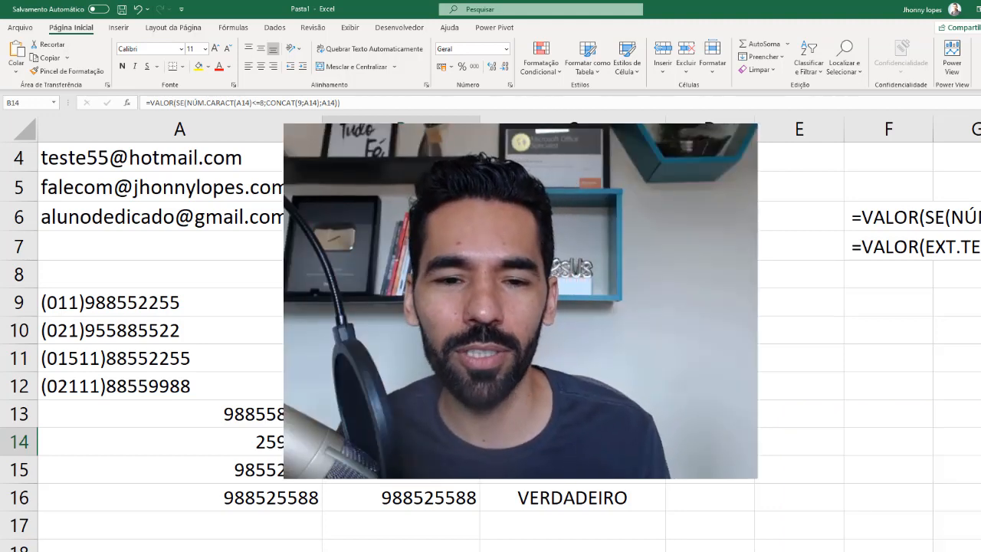
scroll(490, 329, "up", 1)
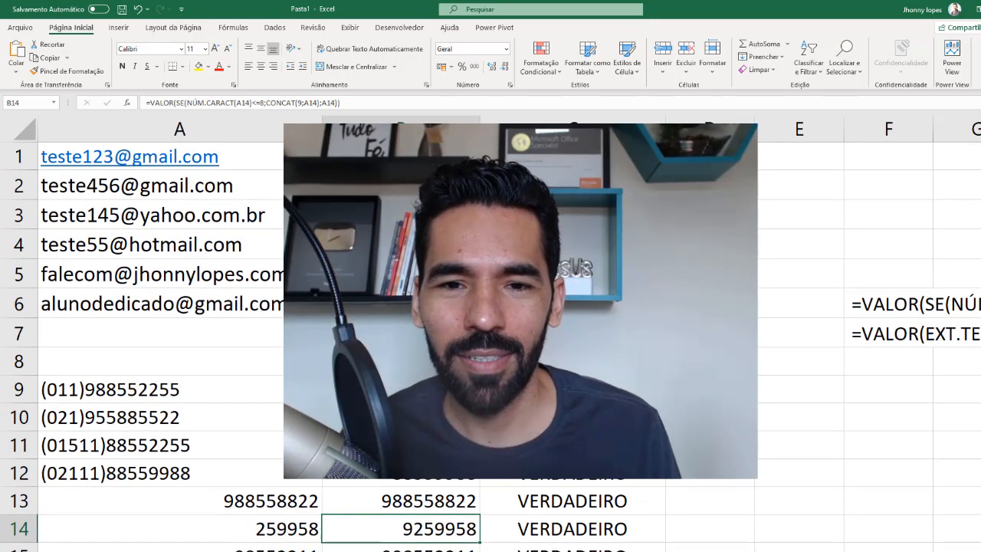
scroll(490, 345, "down", 1)
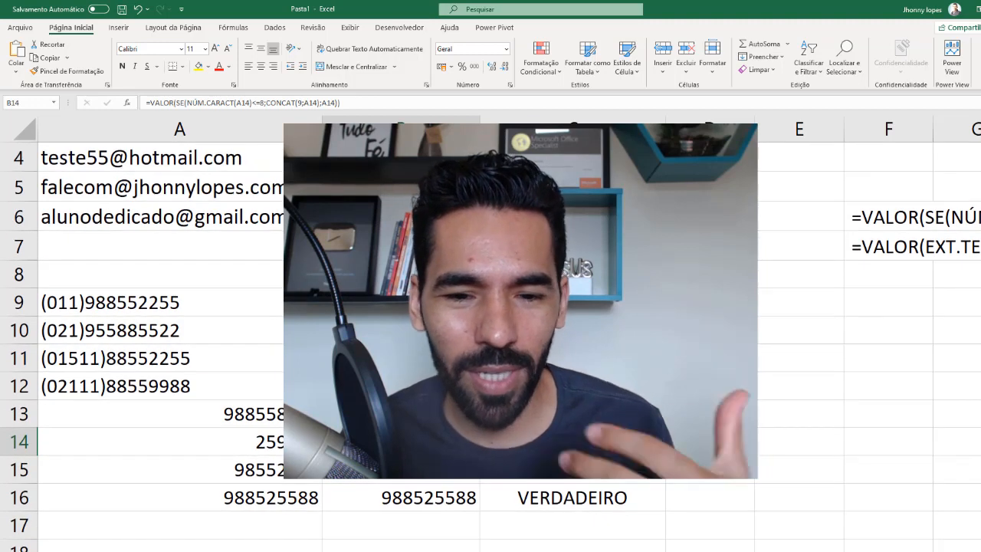
scroll(490, 345, "up", 1)
scroll(712, 546, "right", 2)
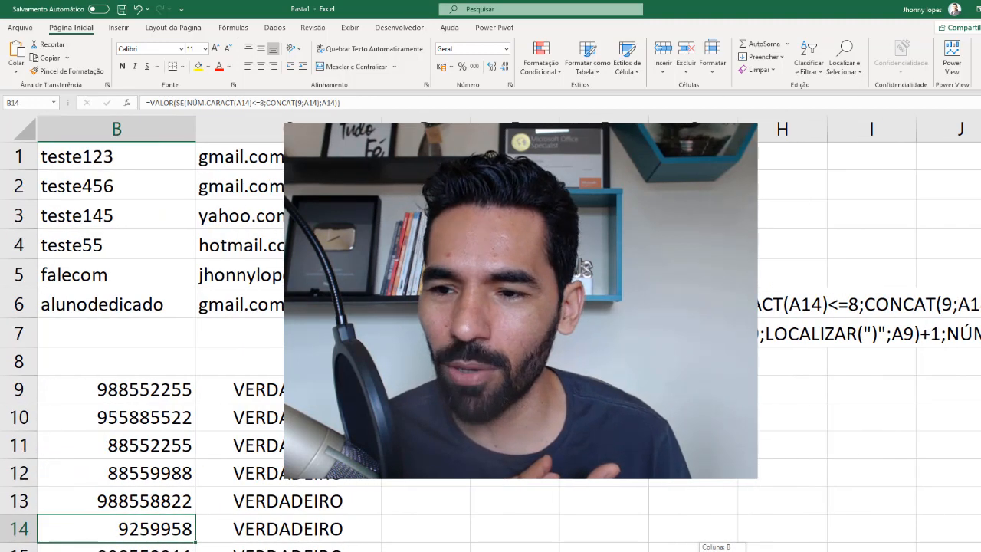